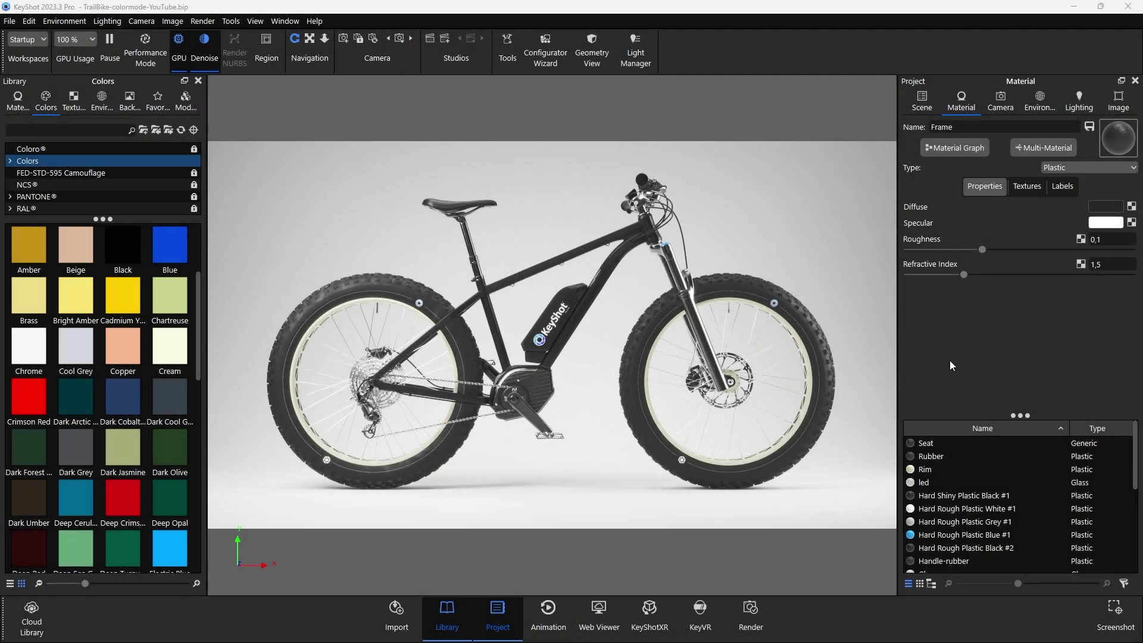
# Convert the Frame material into a multi-material with Blue and Cadmium Yellow 'yellow' variants.
pyautogui.click(1022, 149)
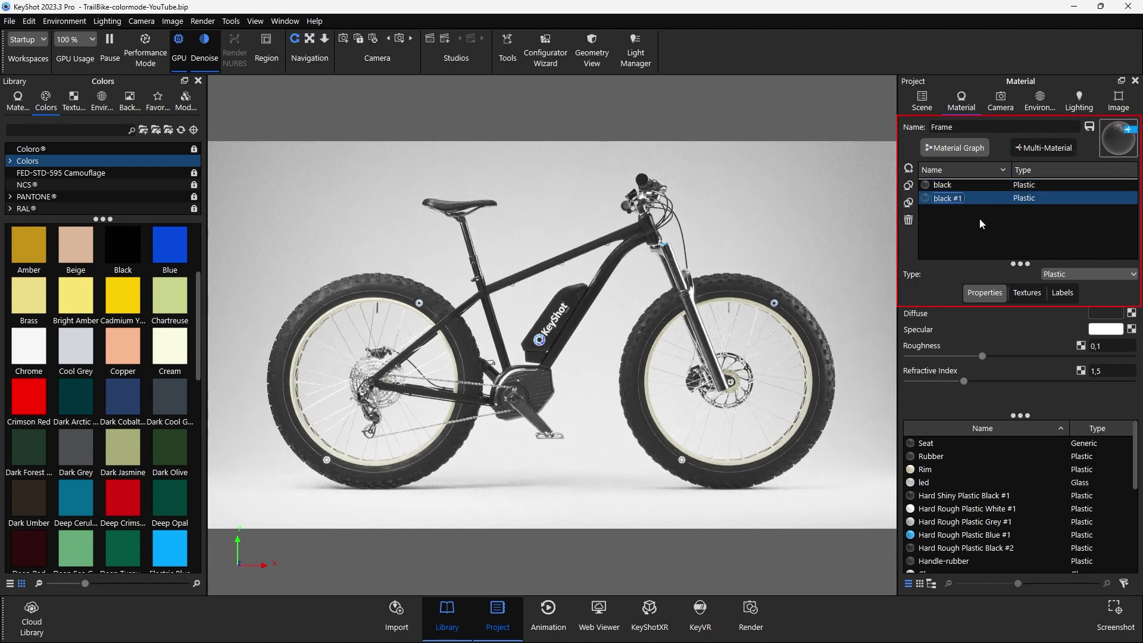
pyautogui.moveTo(169, 244); pyautogui.dragTo(978, 234)
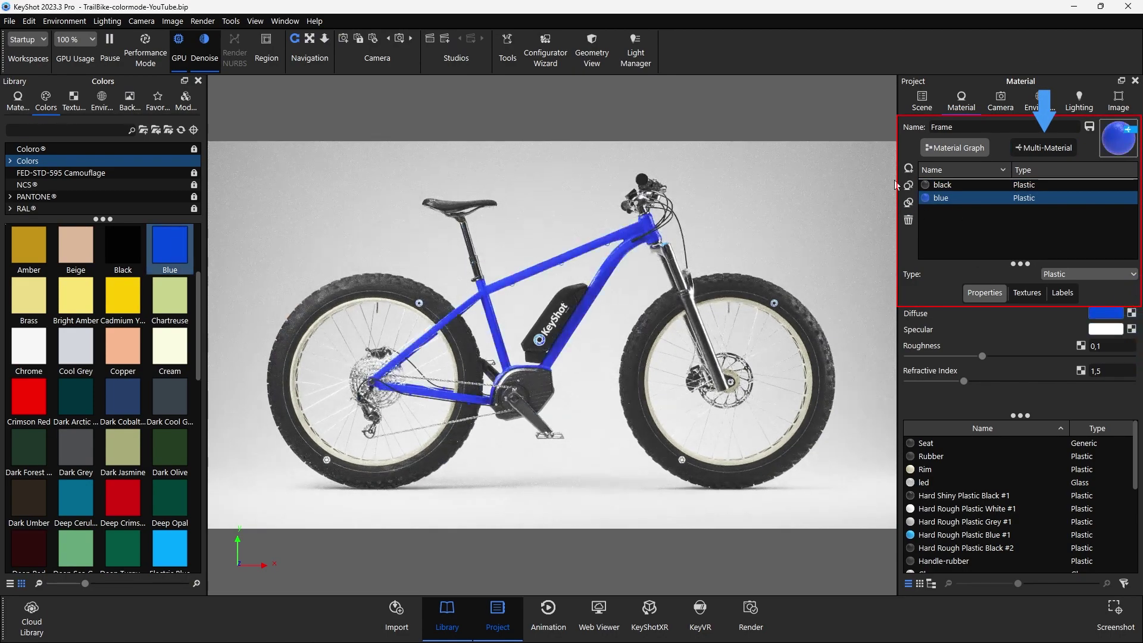
pyautogui.write('yellow')
pyautogui.press('Return')
pyautogui.moveTo(123, 294); pyautogui.dragTo(635, 235)
# Add a Deep Sea Green variant named 'green' to the Frame multi-material.
pyautogui.write('green')
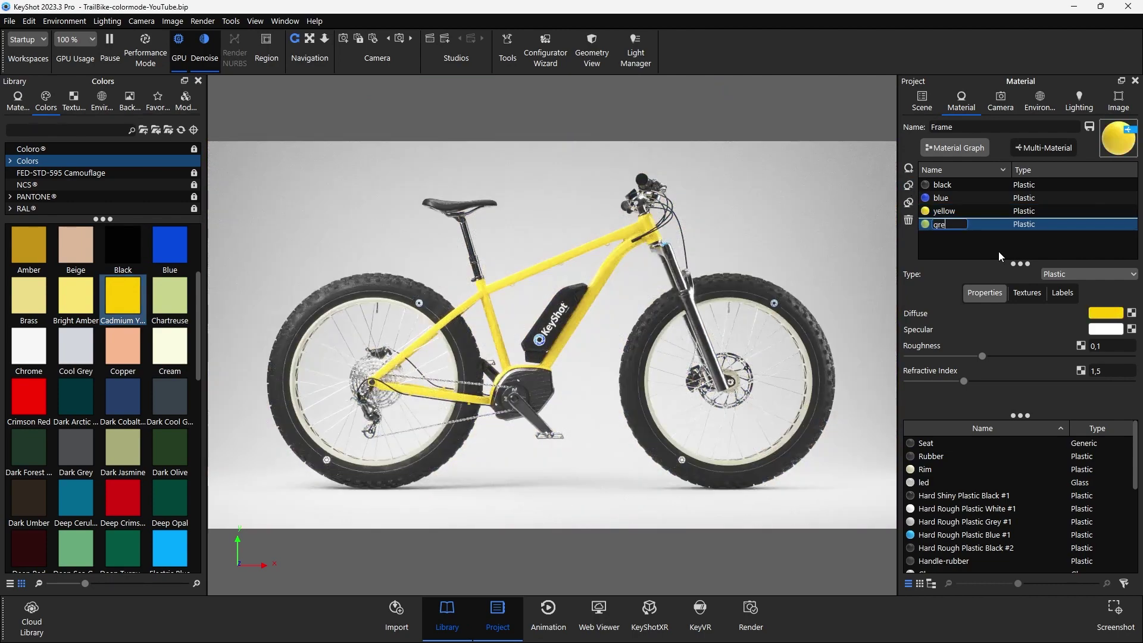
pyautogui.press('Return')
pyautogui.scroll(-3, 146, 439)
pyautogui.moveTo(75, 396); pyautogui.dragTo(1105, 358)
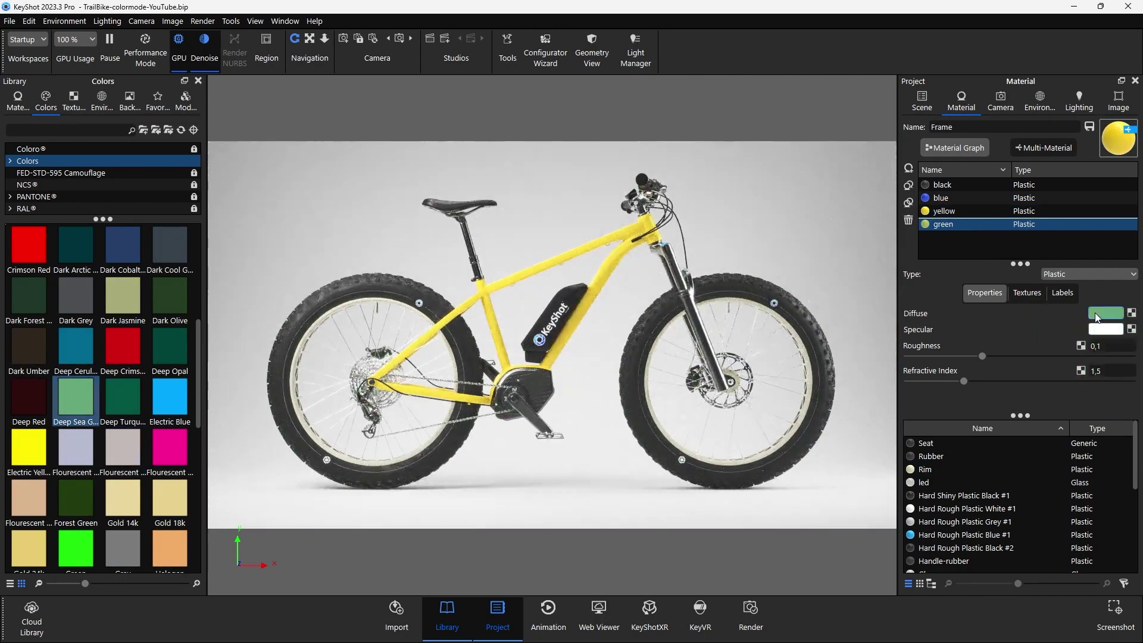
# Preview the yellow and blue variants, then return the frame to black.
pyautogui.click(985, 210)
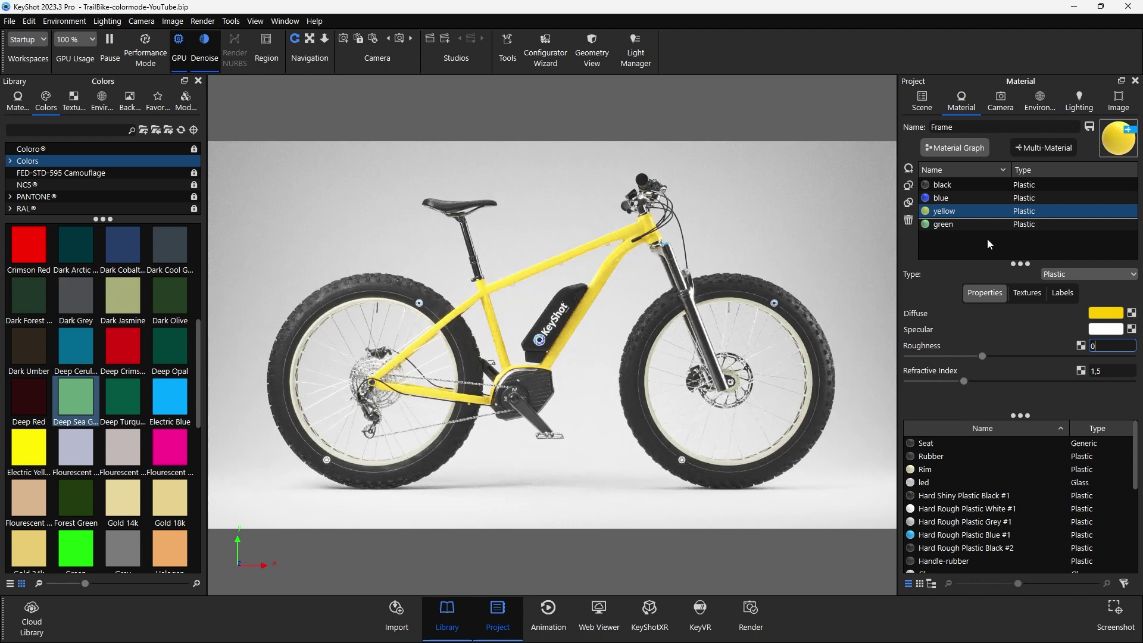
pyautogui.click(983, 199)
pyautogui.click(973, 184)
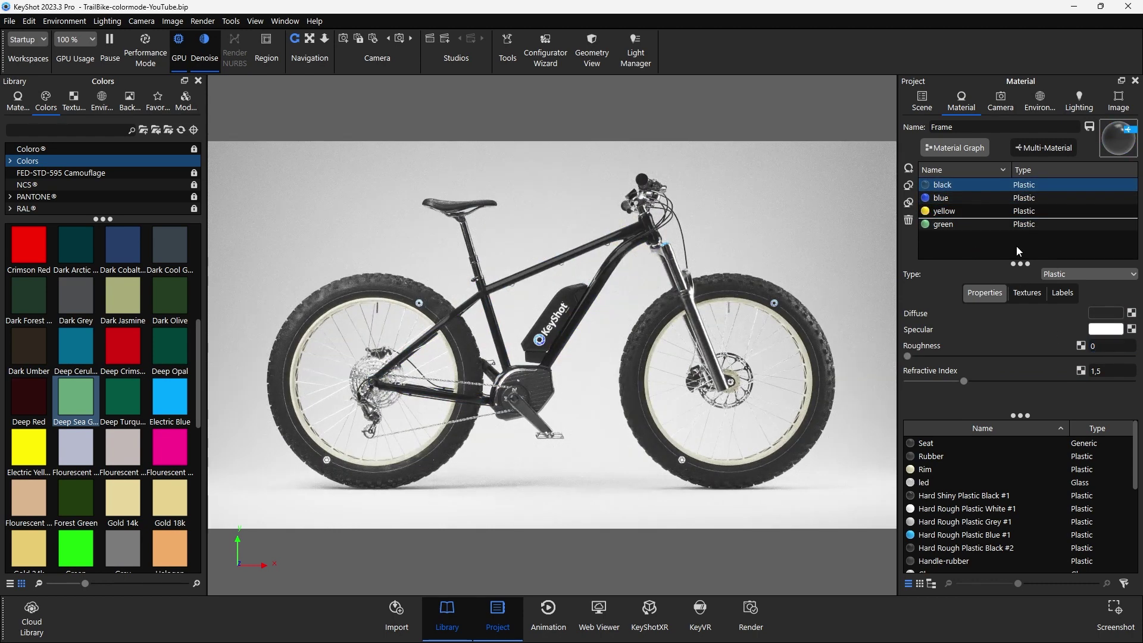
# Enable the Color Mode button from the ribbon toolbar's tool list.
pyautogui.rightClick(744, 44)
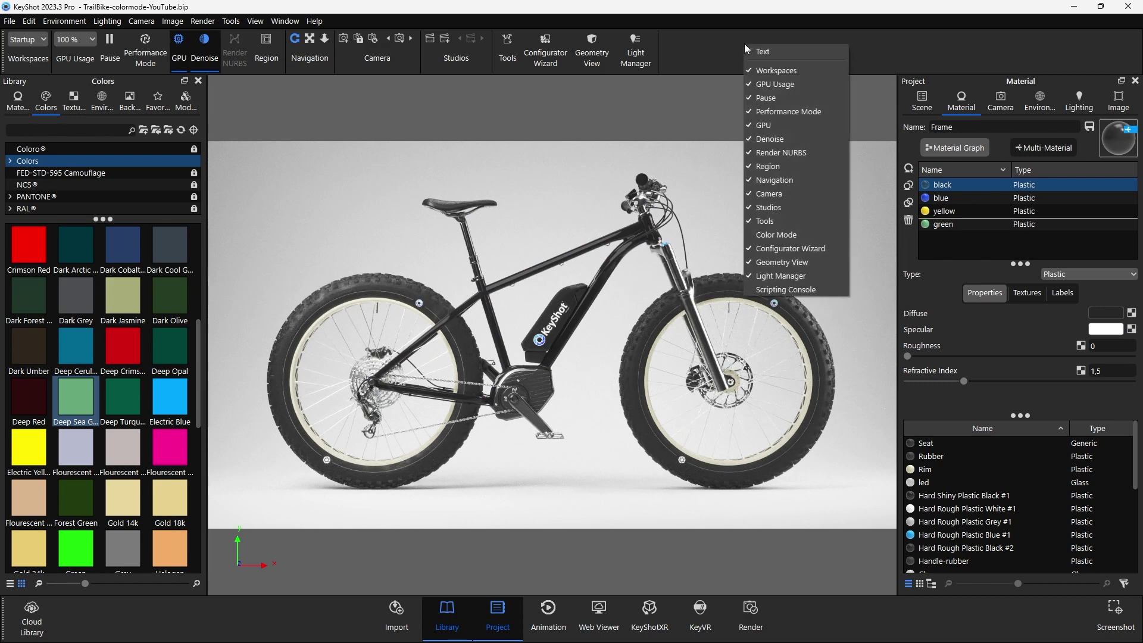
pyautogui.click(801, 235)
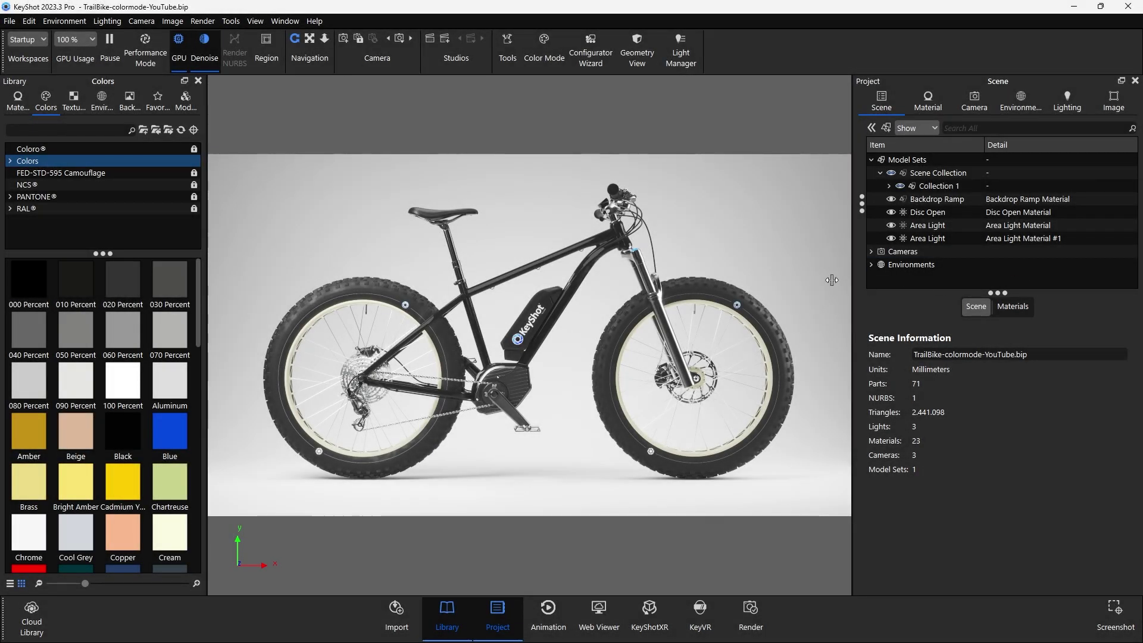
# Open the tire Rubber material and create a new multi-color for its diffuse colour.
pyautogui.doubleClick(697, 286)
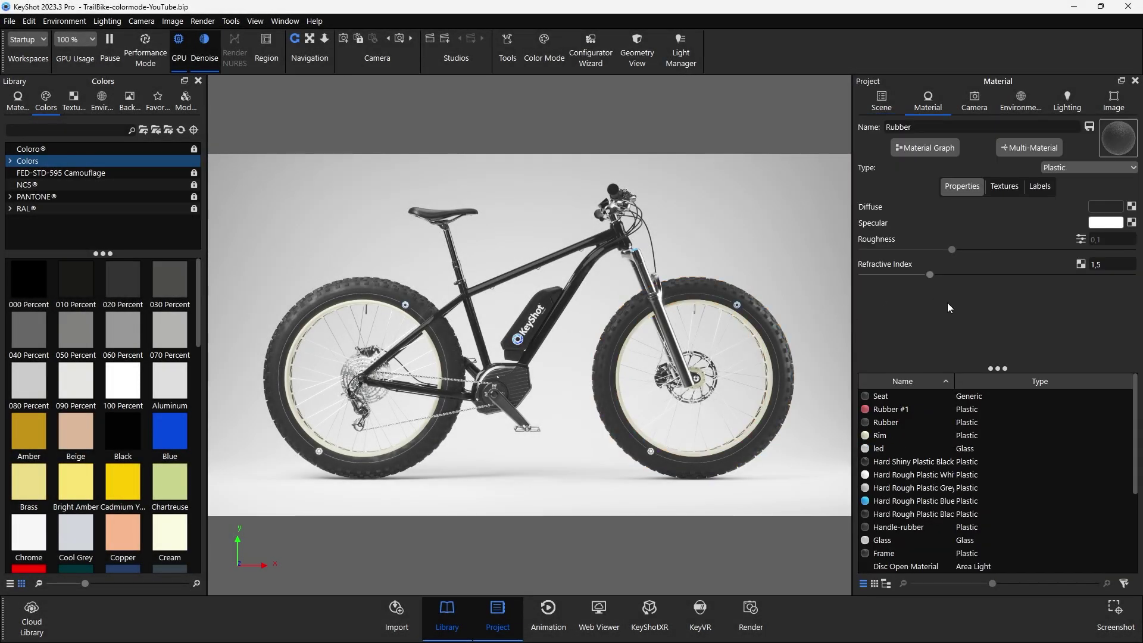
pyautogui.click(1104, 206)
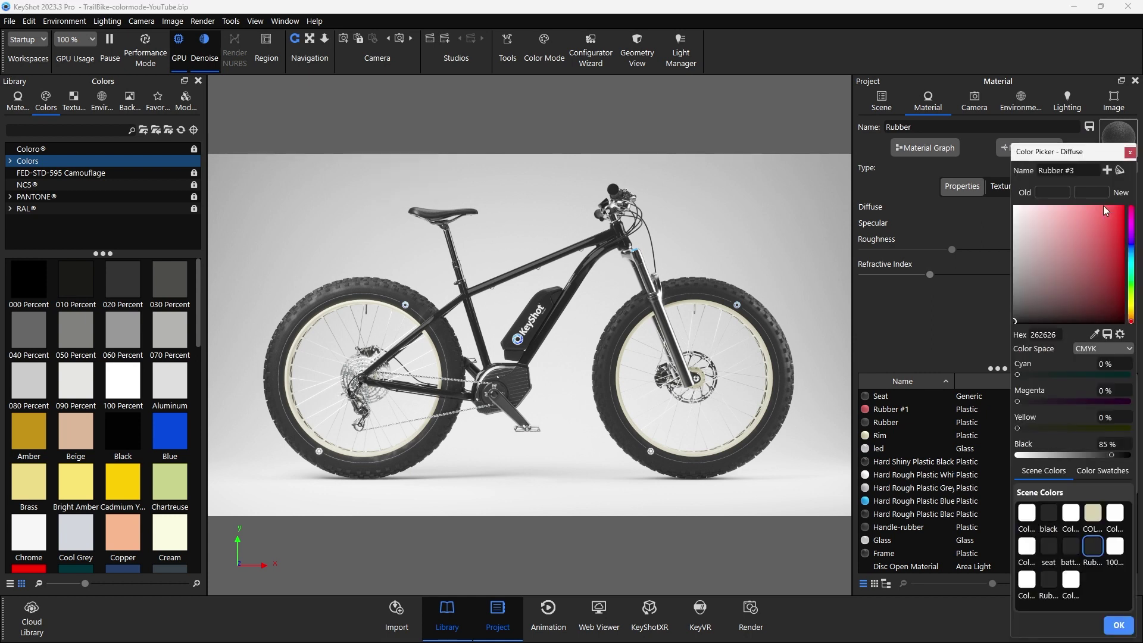
pyautogui.moveTo(1102, 156); pyautogui.dragTo(801, 95)
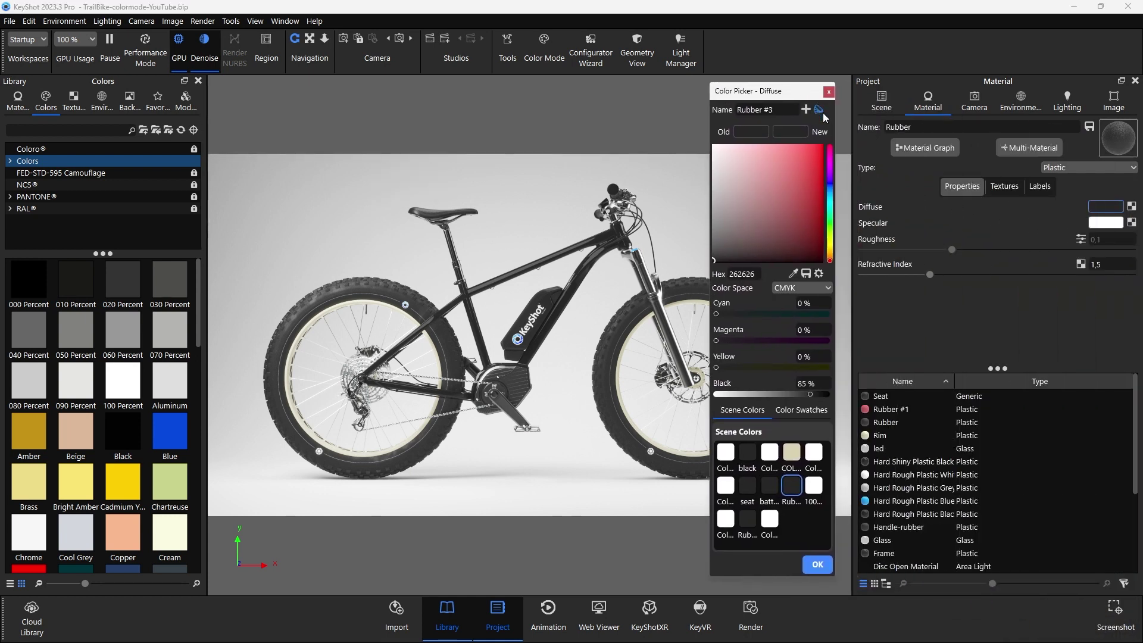
pyautogui.click(817, 111)
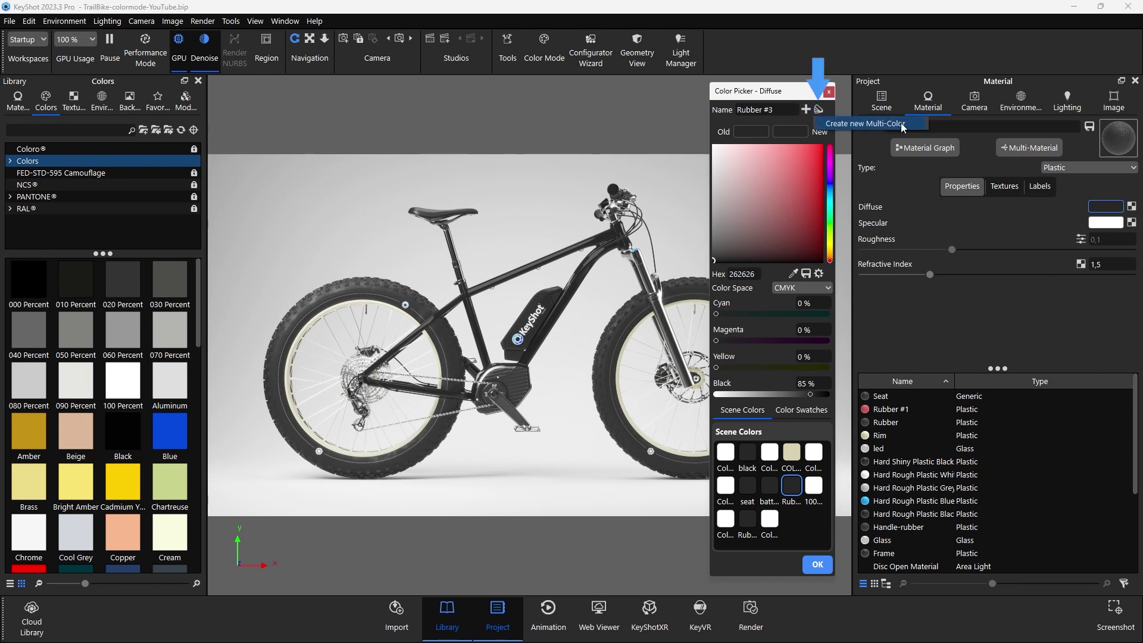
pyautogui.click(881, 124)
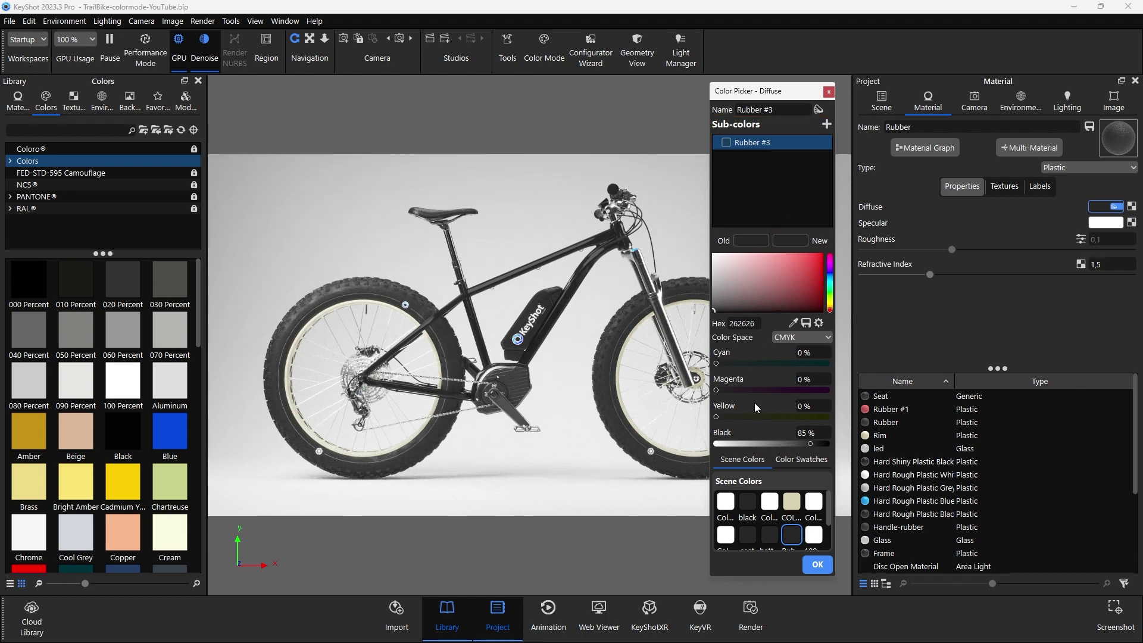
# Fill the Rubber multi-color with black, Neutral 3.5, 050 Percent and Earth Red Camouflage sub-colors.
pyautogui.click(747, 501)
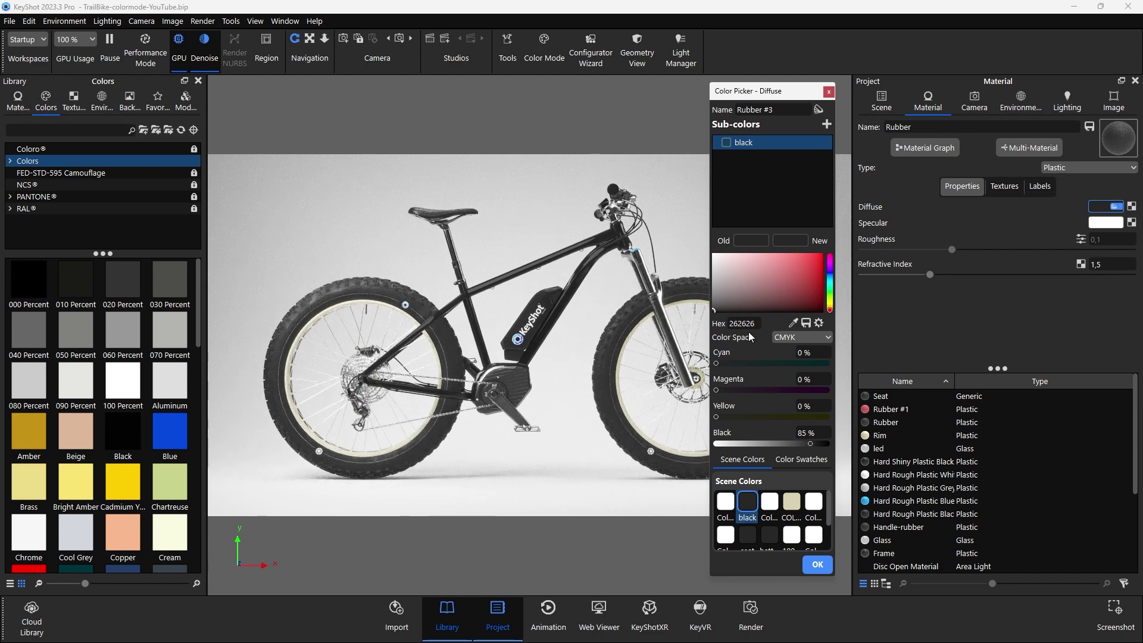
pyautogui.click(826, 123)
pyautogui.click(801, 458)
pyautogui.scroll(-2, 785, 522)
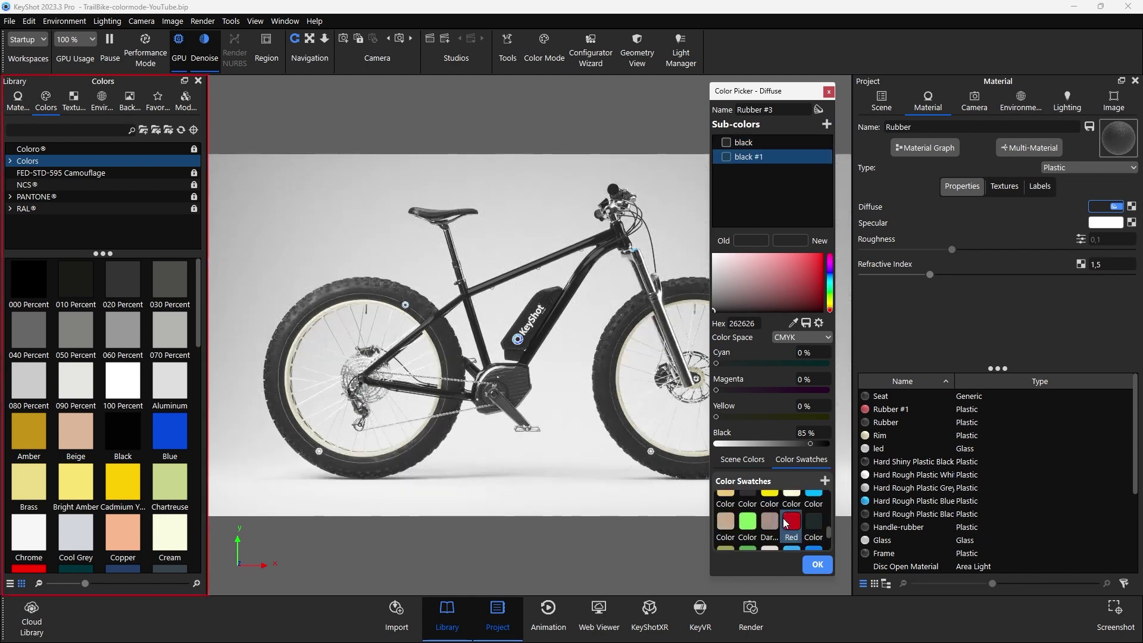
pyautogui.scroll(2, 784, 522)
pyautogui.click(767, 523)
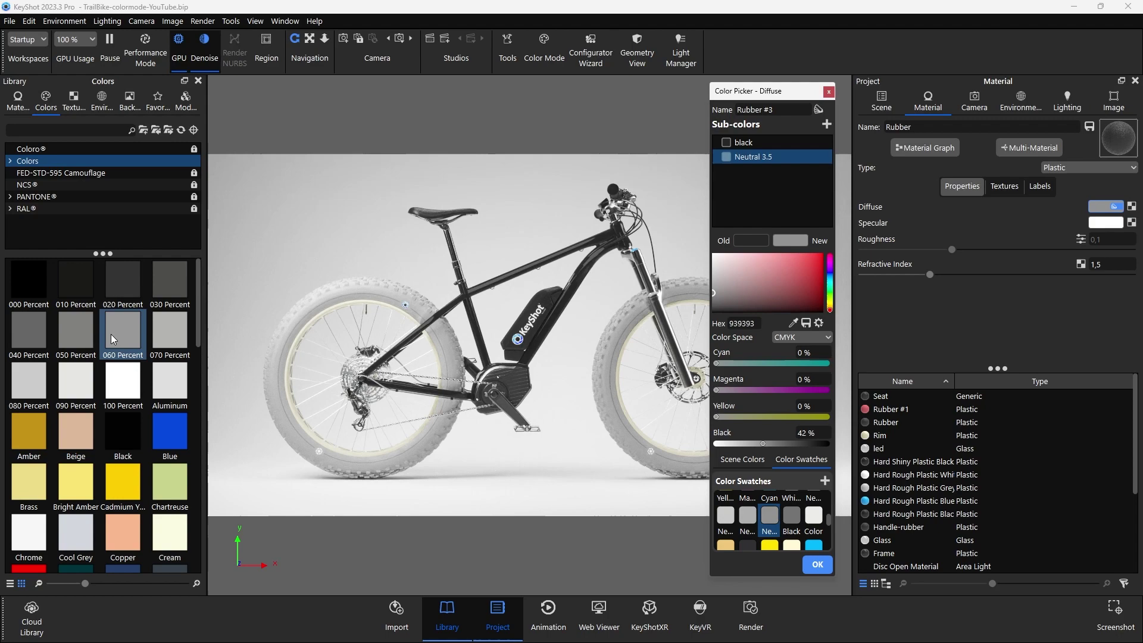
pyautogui.moveTo(76, 332); pyautogui.dragTo(732, 197)
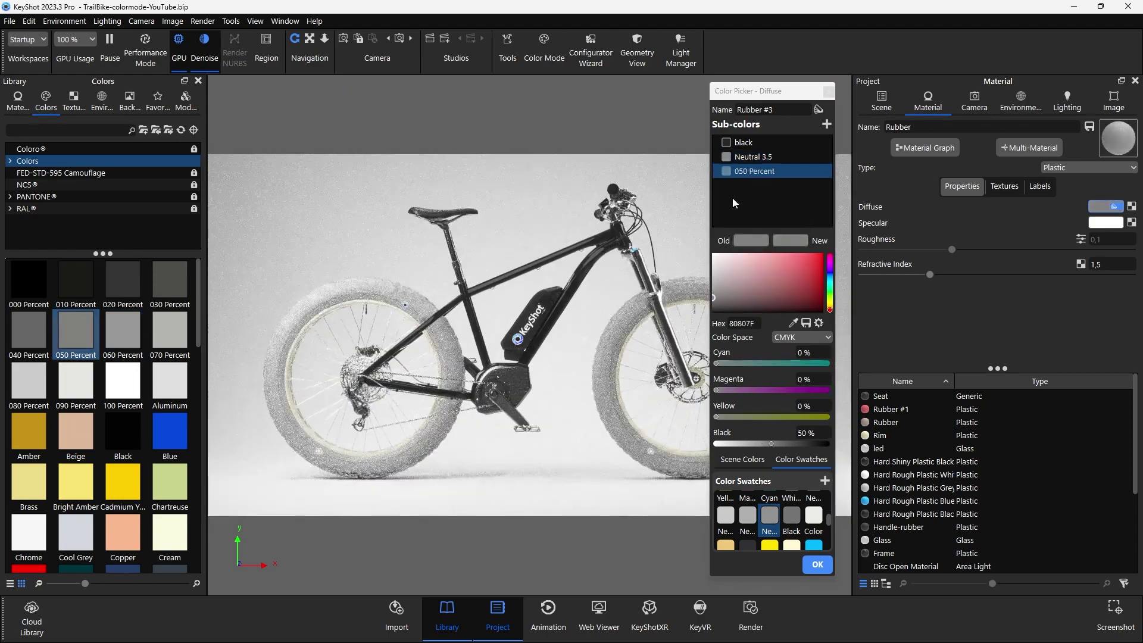
pyautogui.click(103, 172)
pyautogui.moveTo(76, 381); pyautogui.dragTo(782, 201)
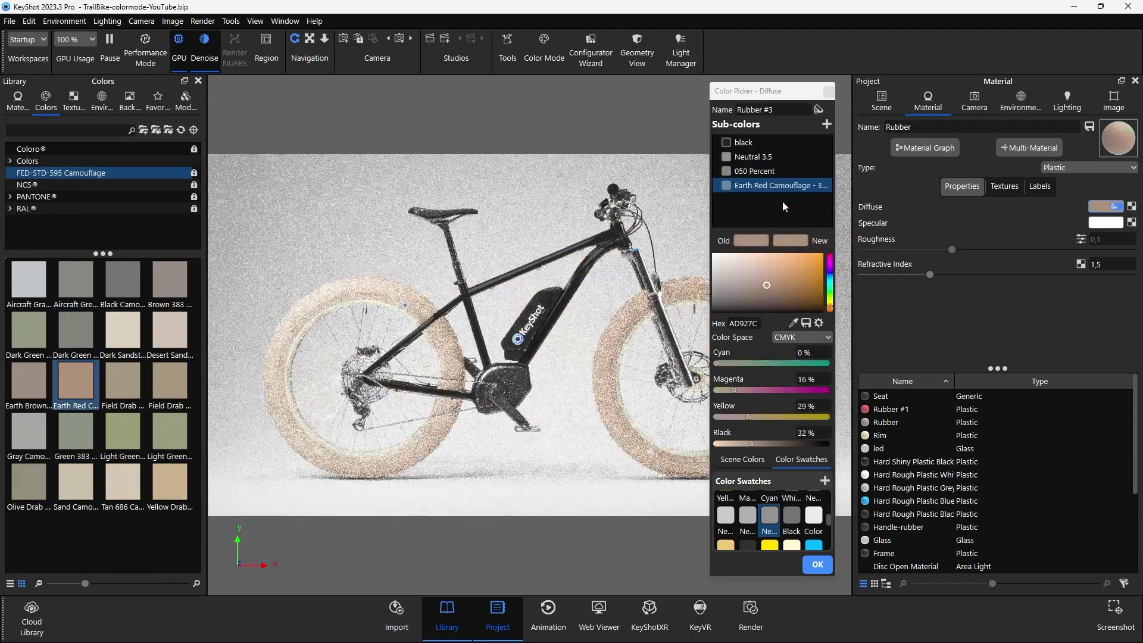
# Rename the rubber multi-color to 'base' and accept the colour picker with OK.
pyautogui.tripleClick(779, 107)
pyautogui.write('base')
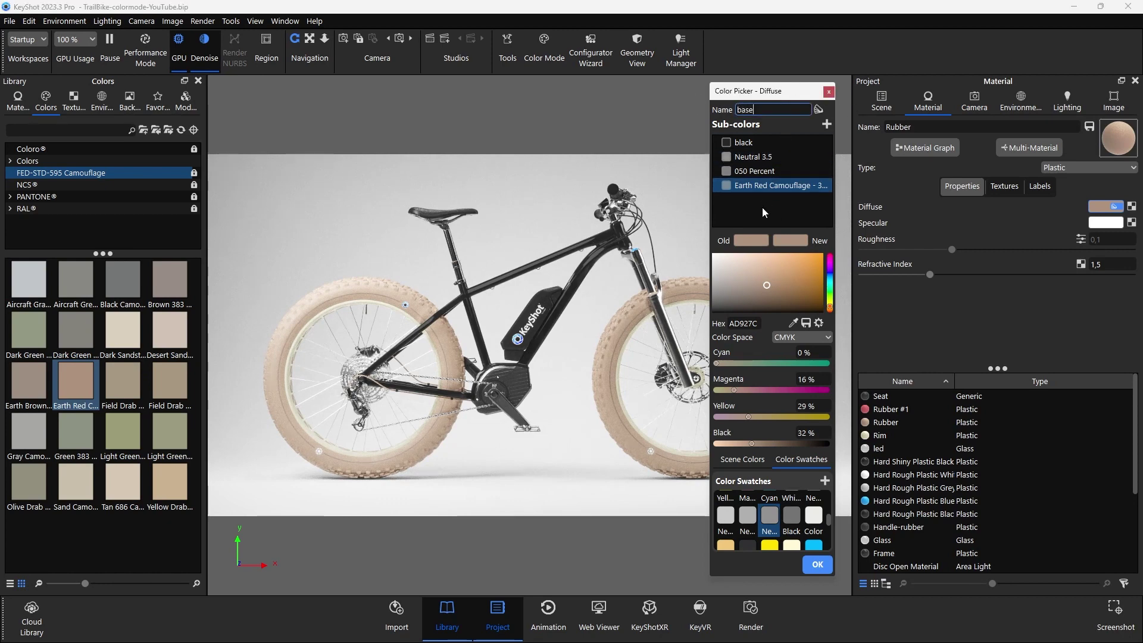
pyautogui.click(761, 208)
pyautogui.click(825, 570)
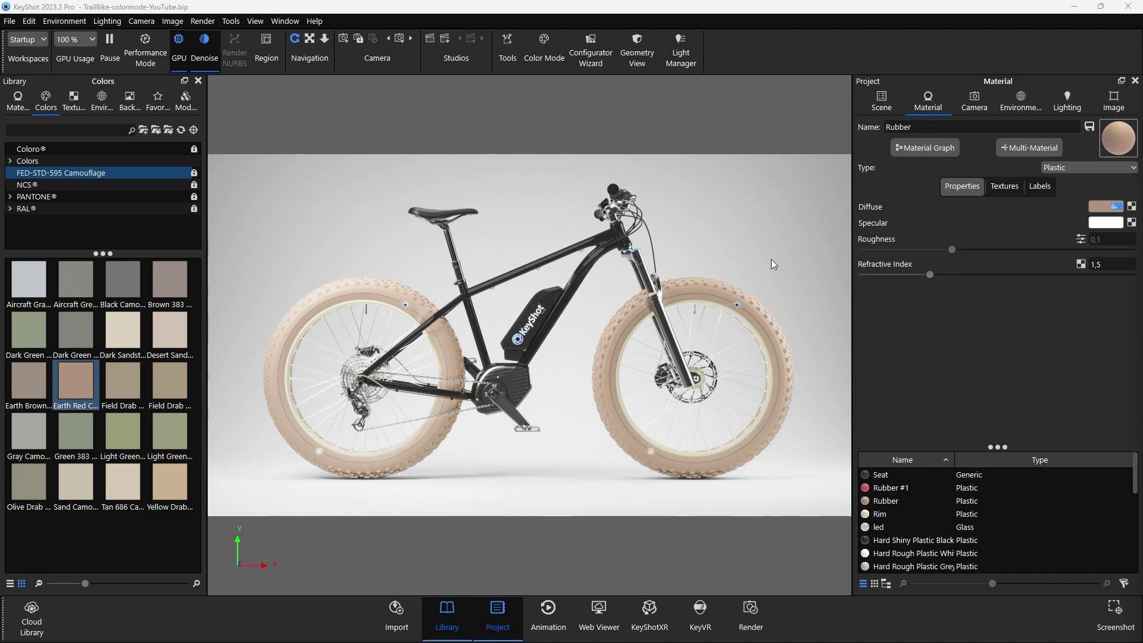
# Open the Seat material and link its base colour to the 'base' multi-color.
pyautogui.doubleClick(602, 238)
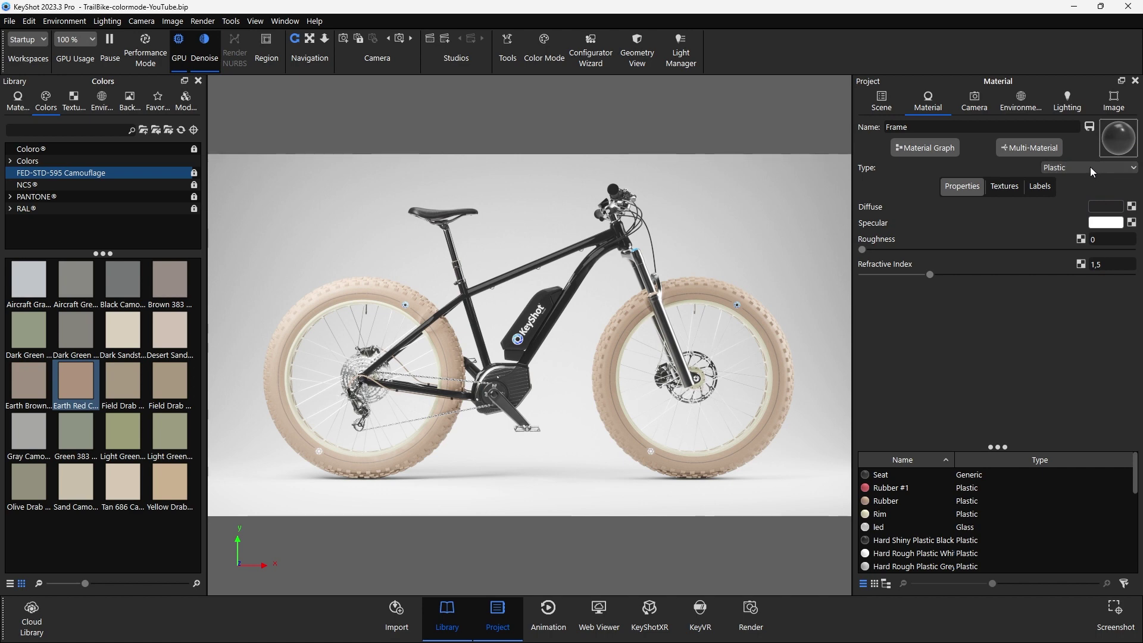
pyautogui.doubleClick(433, 216)
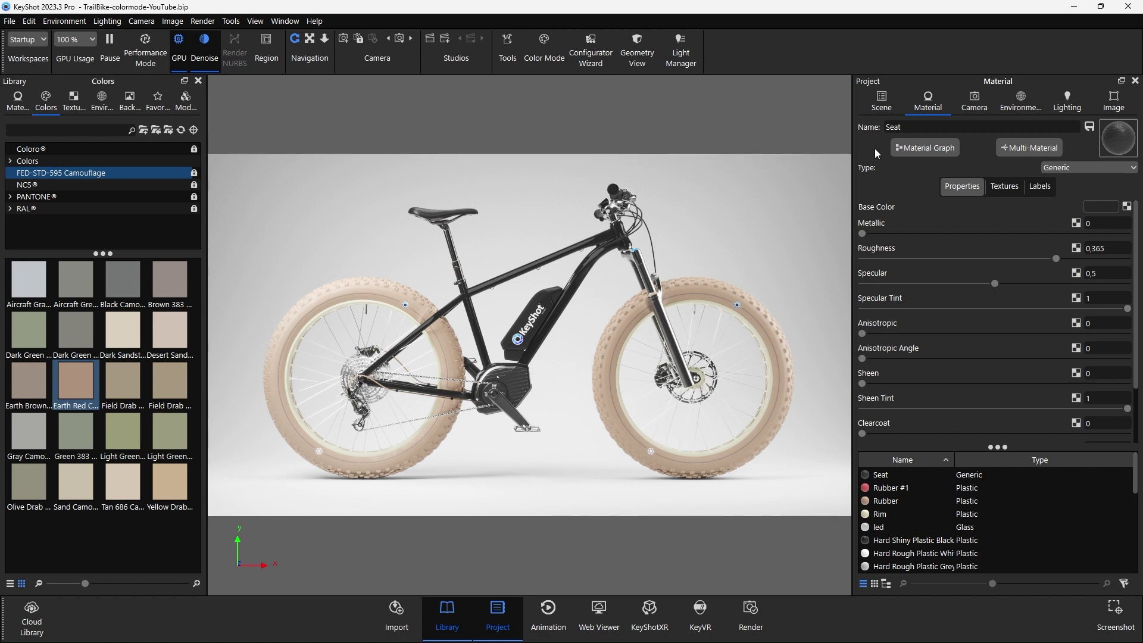
pyautogui.click(1099, 207)
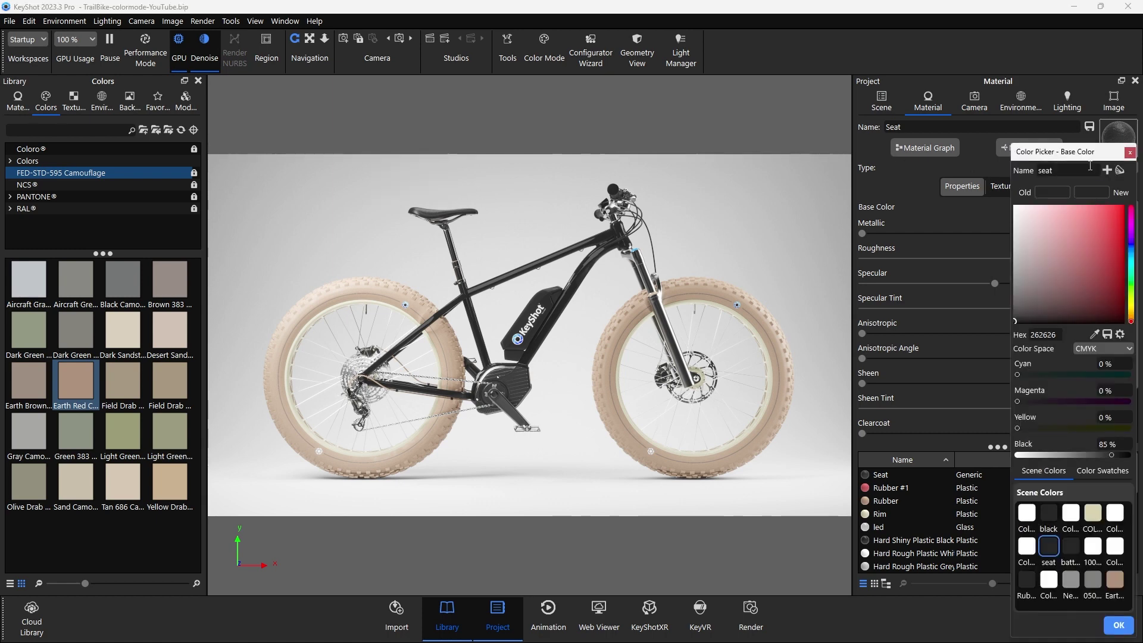
pyautogui.moveTo(1100, 154); pyautogui.dragTo(809, 97)
pyautogui.click(832, 113)
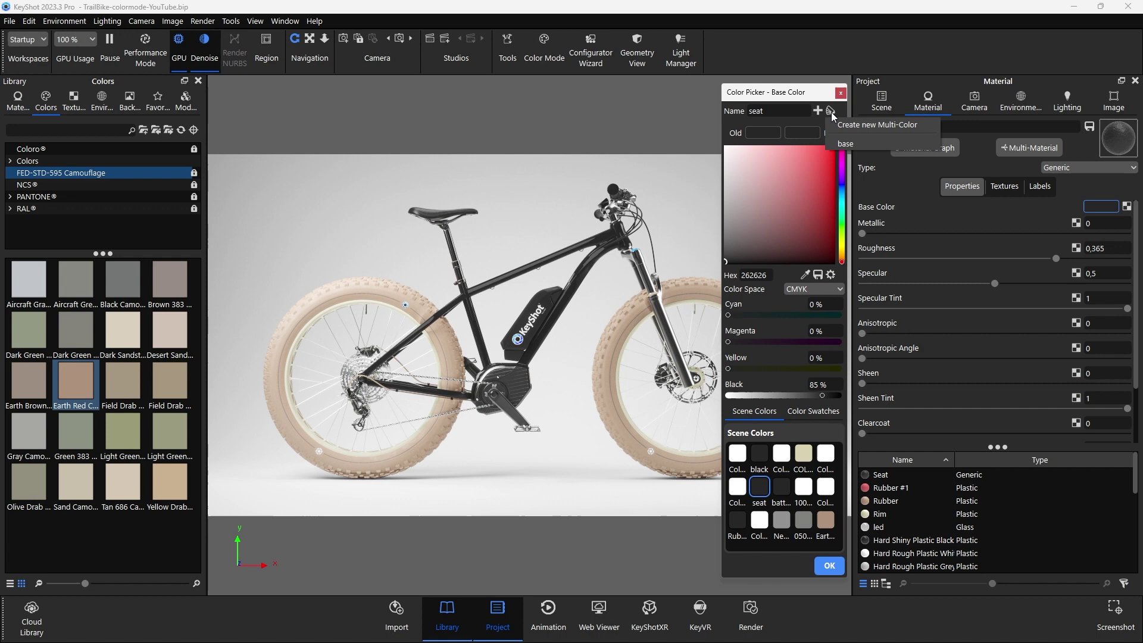
pyautogui.click(876, 144)
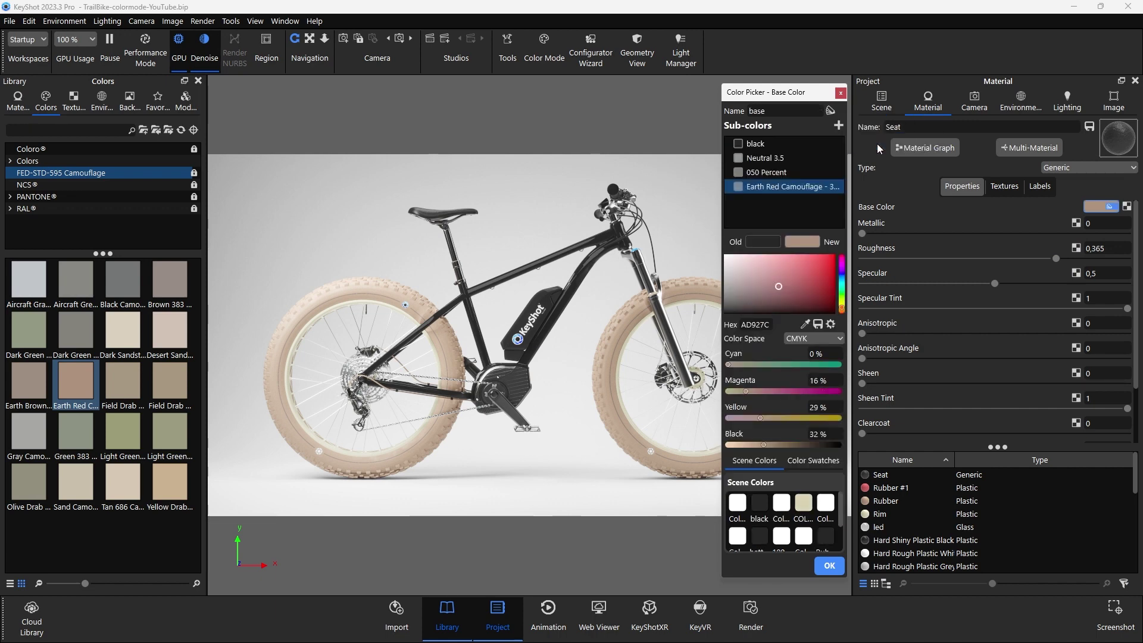
# Preview the grey, Neutral 3.5 and black sub-colors, then settle on Earth Red Camouflage.
pyautogui.click(771, 174)
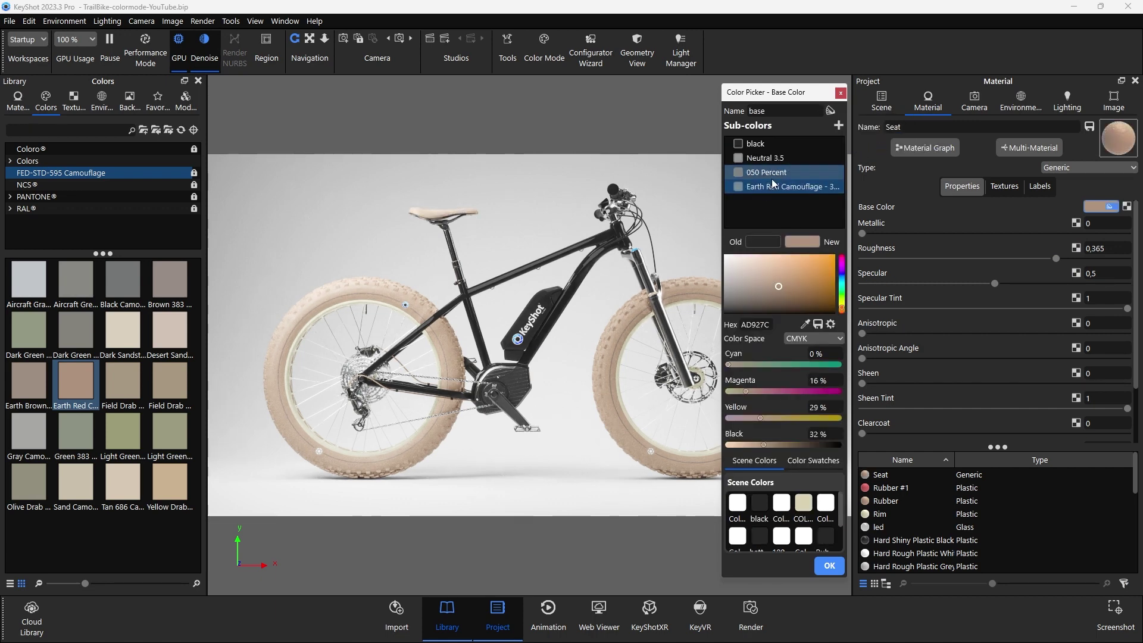
pyautogui.keyDown('shift'); pyautogui.click(776, 161); pyautogui.keyUp('shift')
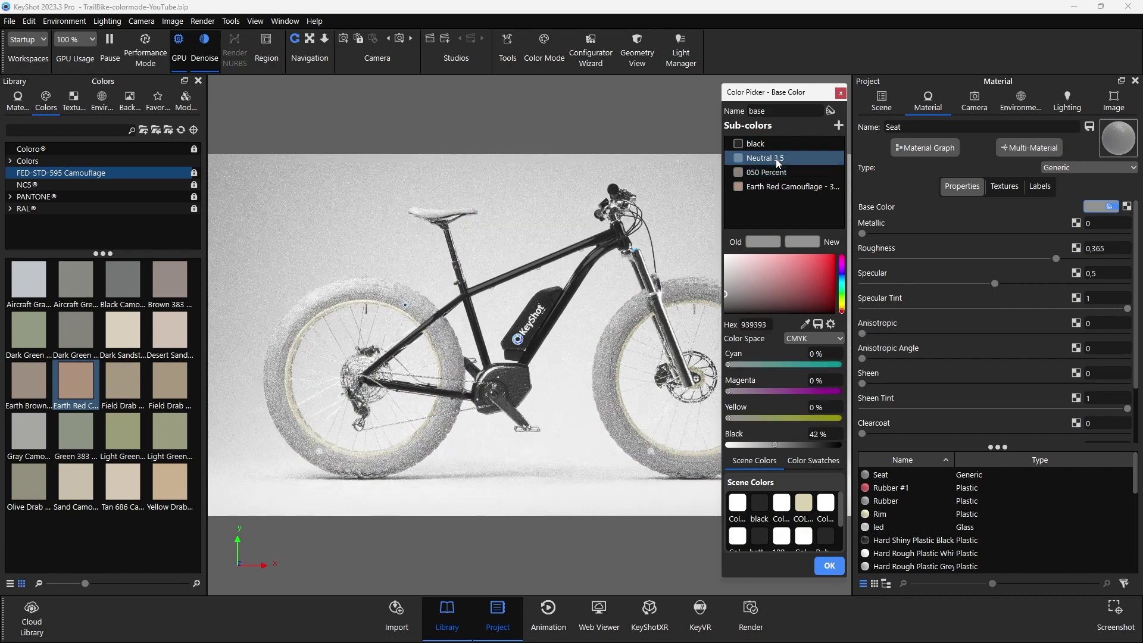
pyautogui.click(776, 144)
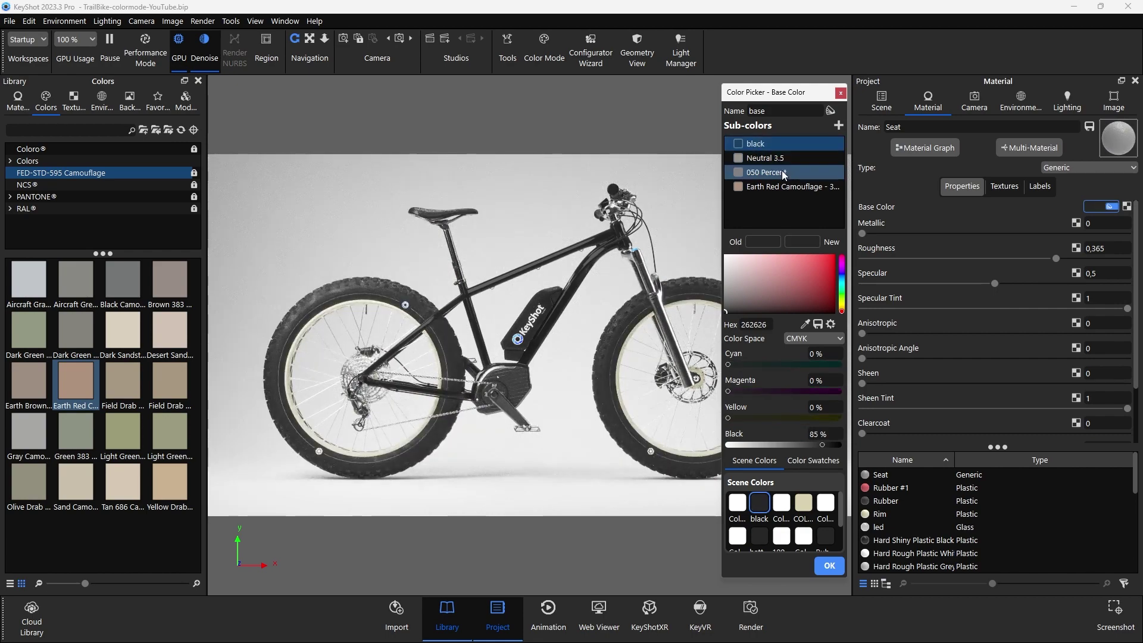
pyautogui.click(807, 187)
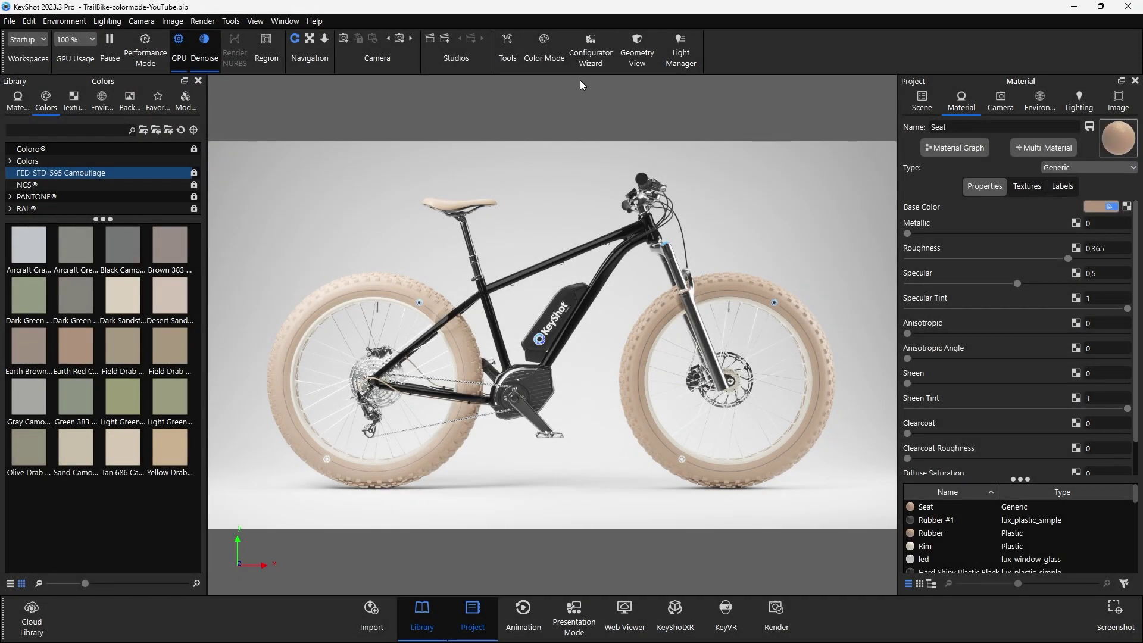
# Enter Color Mode from the toolbar to show the Colorway and Multi-Colors panels.
pyautogui.click(550, 69)
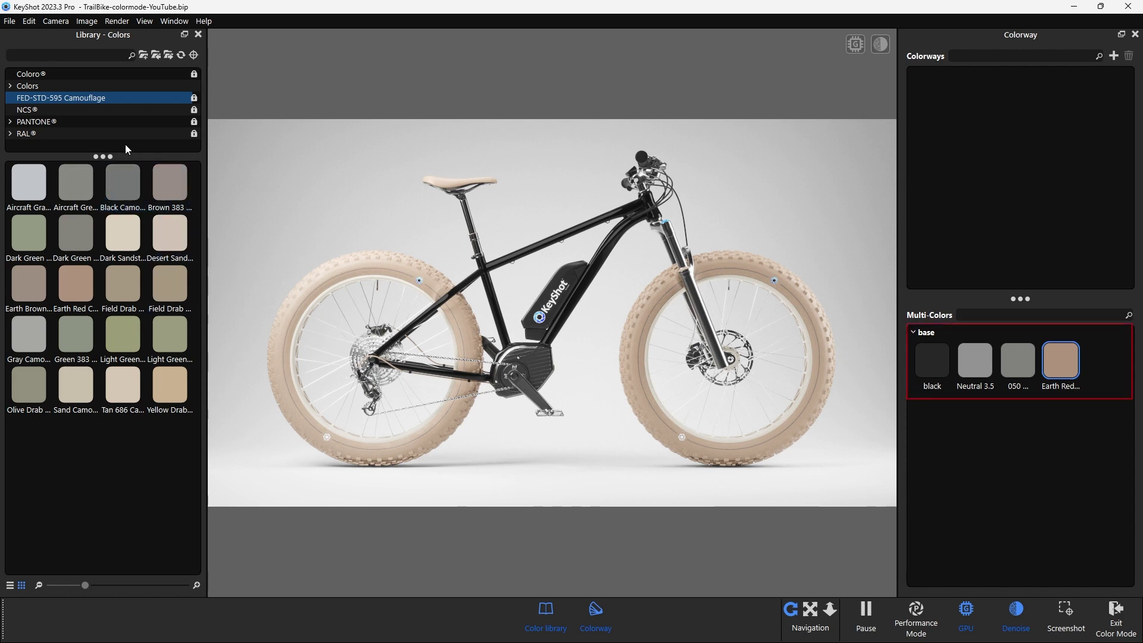
# Add Dark Green to the base multi-color and start a frame group with Black and Blue.
pyautogui.moveTo(24, 235); pyautogui.dragTo(1108, 366)
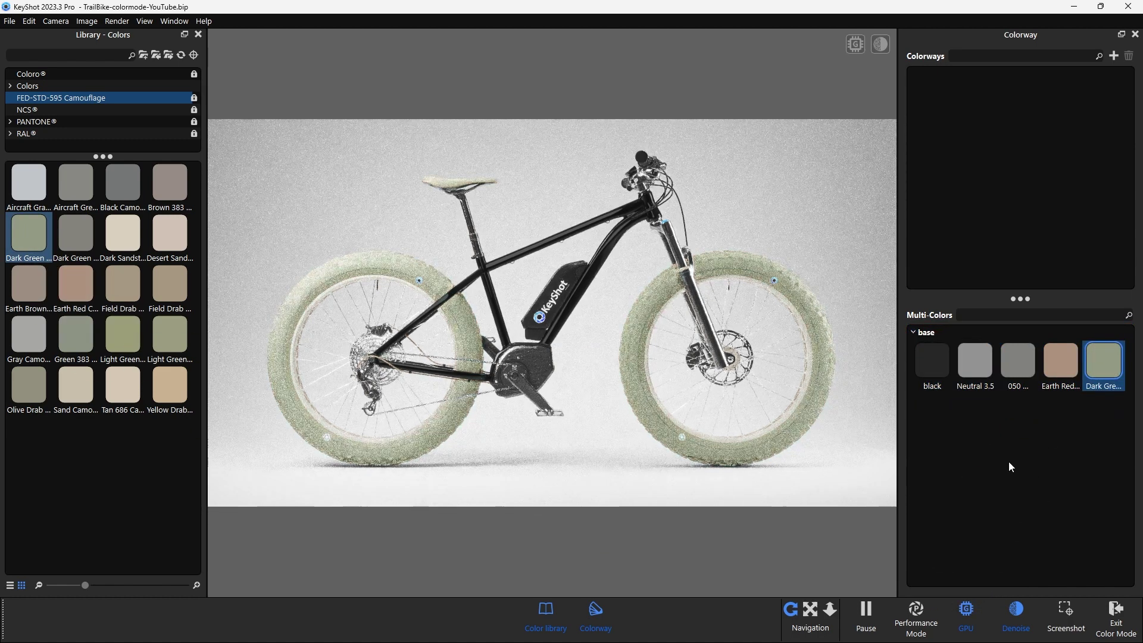
pyautogui.click(63, 84)
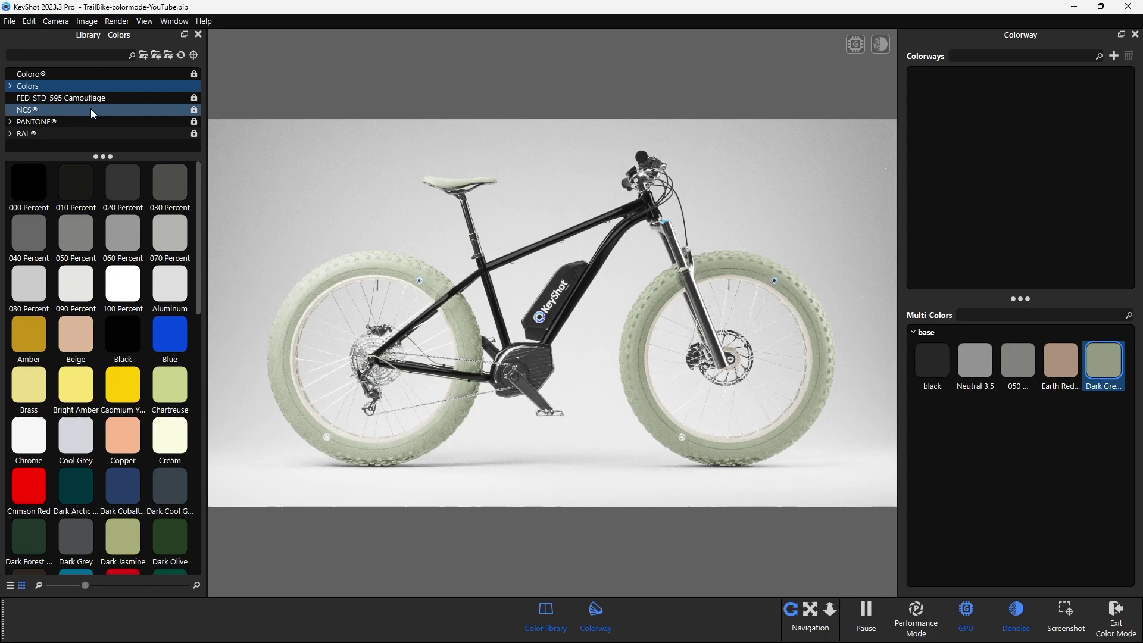
pyautogui.moveTo(140, 352); pyautogui.dragTo(598, 224)
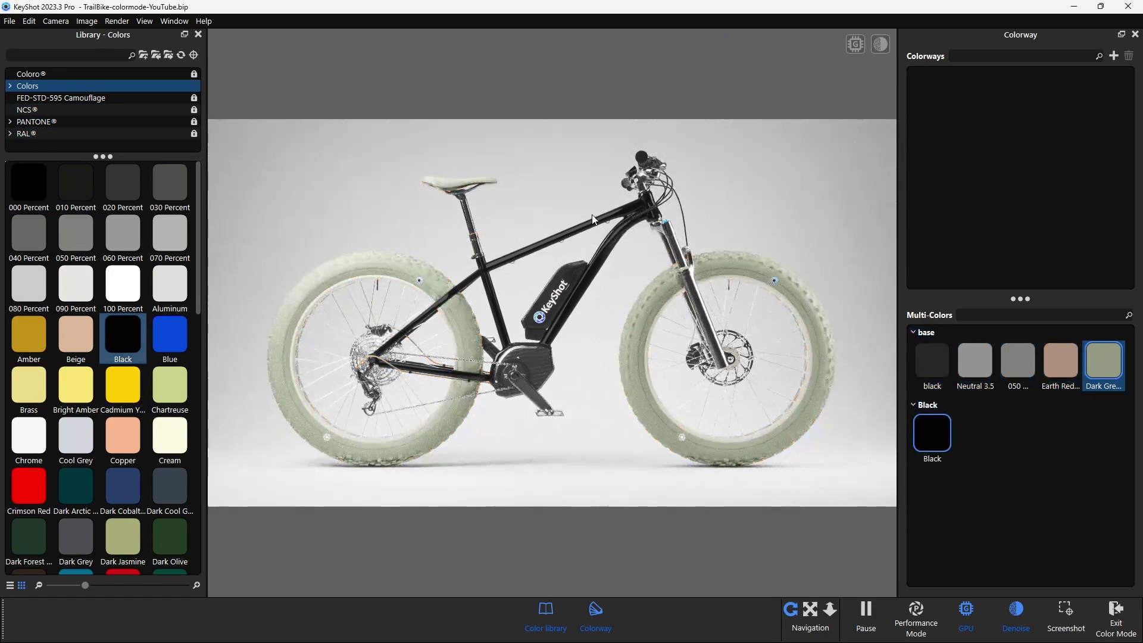
pyautogui.moveTo(171, 339); pyautogui.dragTo(978, 440)
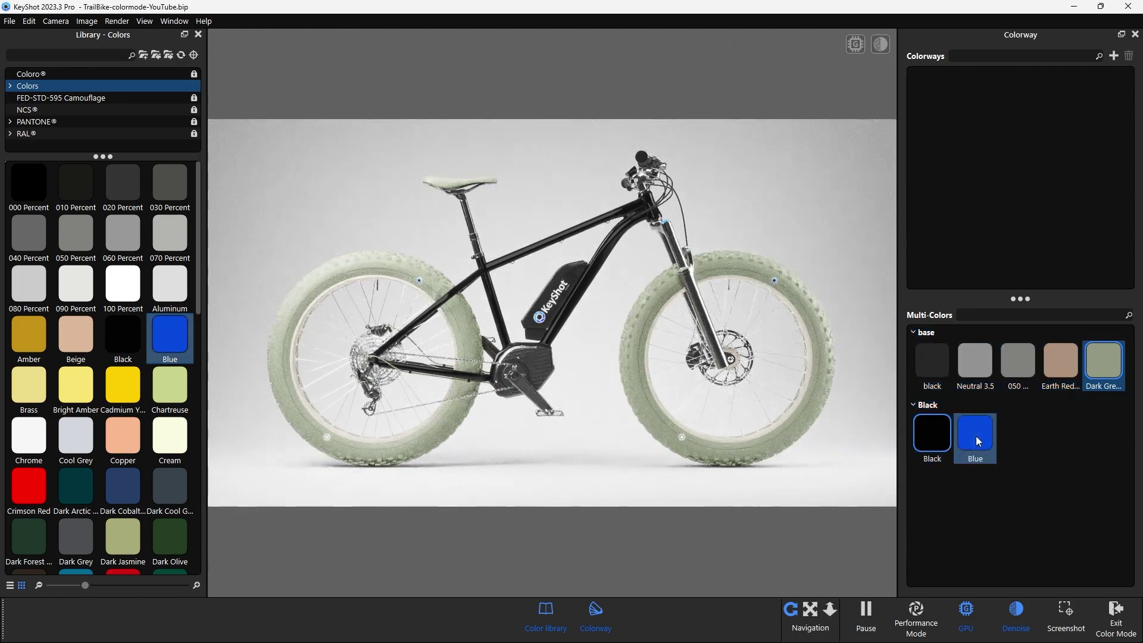
pyautogui.click(969, 424)
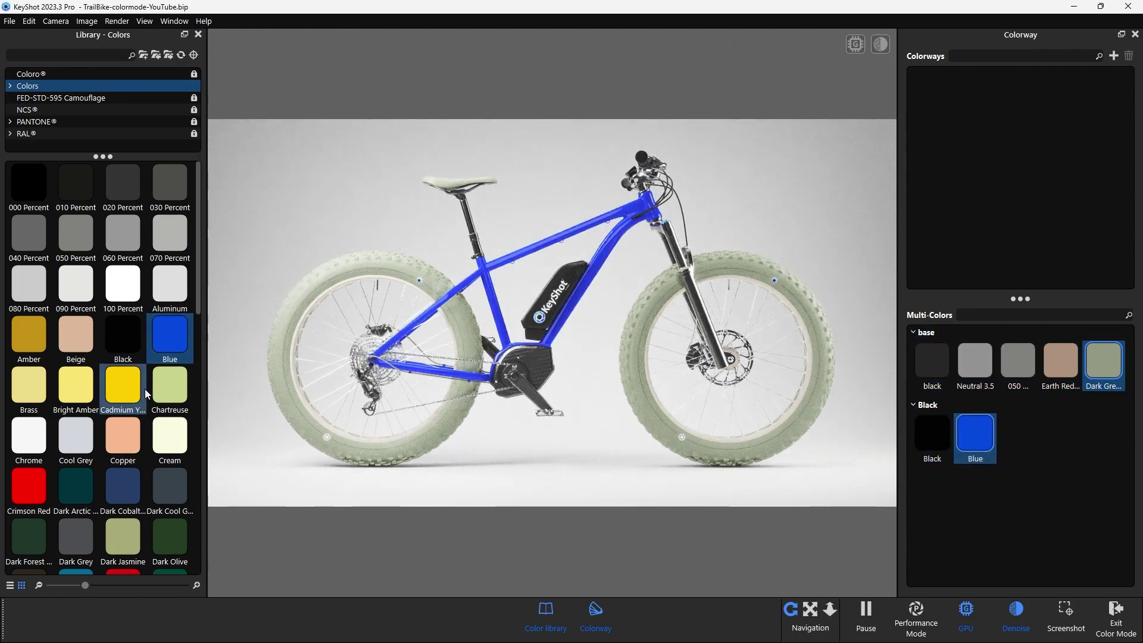
# Add Cadmium Yellow, Tangerine and Dark Green frame options, then remove Cadmium Yellow.
pyautogui.moveTo(107, 395); pyautogui.dragTo(1018, 440)
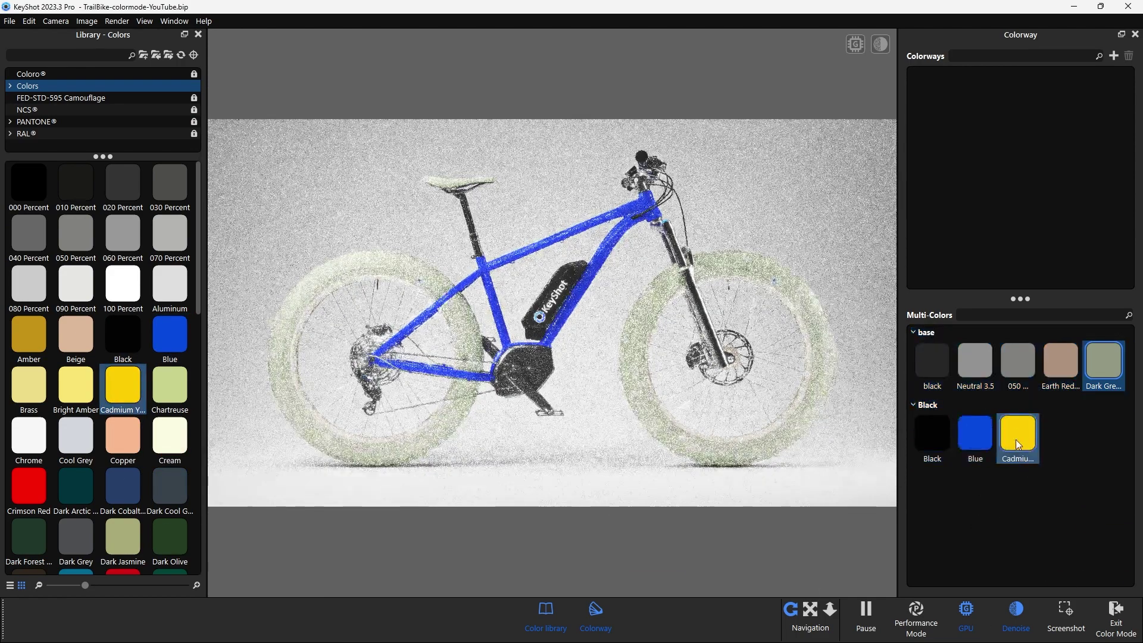
pyautogui.scroll(-10, 149, 429)
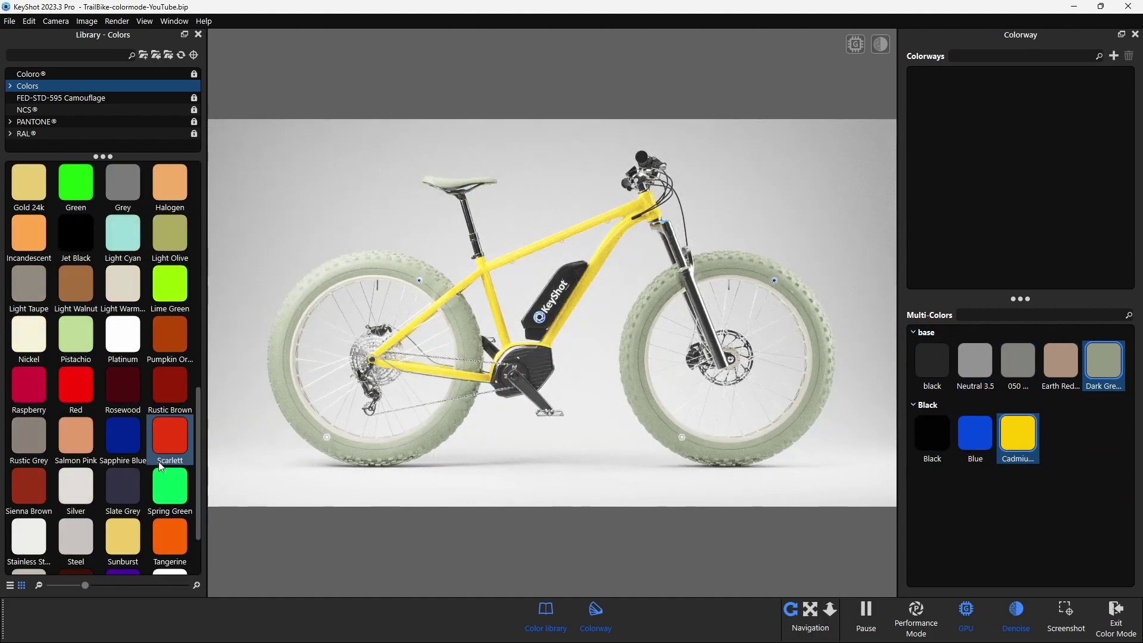
pyautogui.moveTo(170, 539); pyautogui.dragTo(1060, 441)
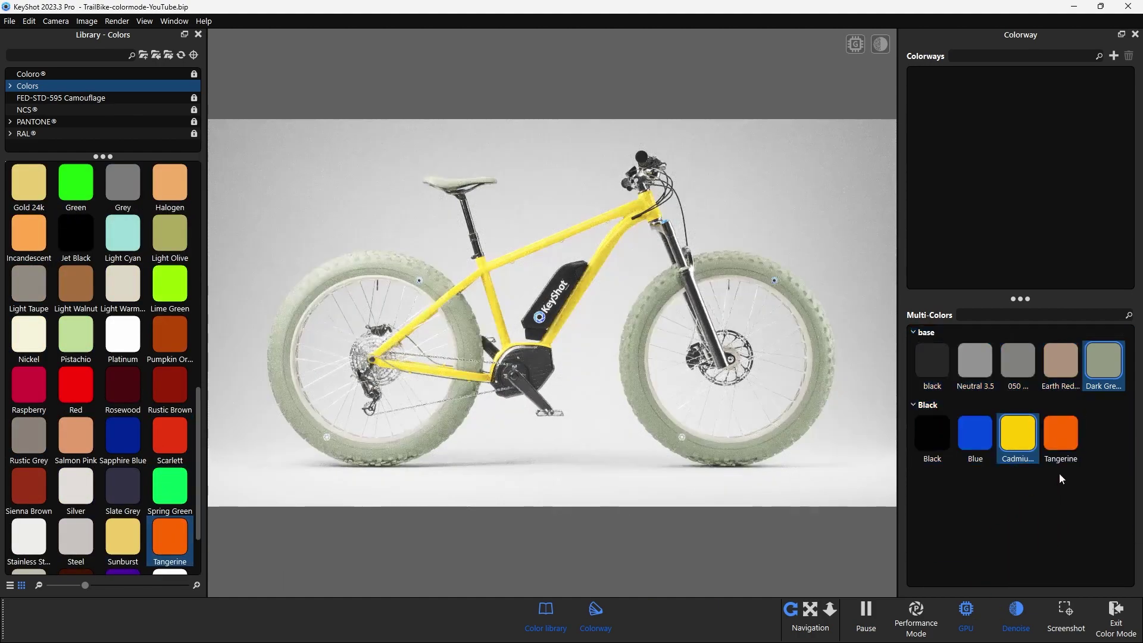
pyautogui.click(1066, 441)
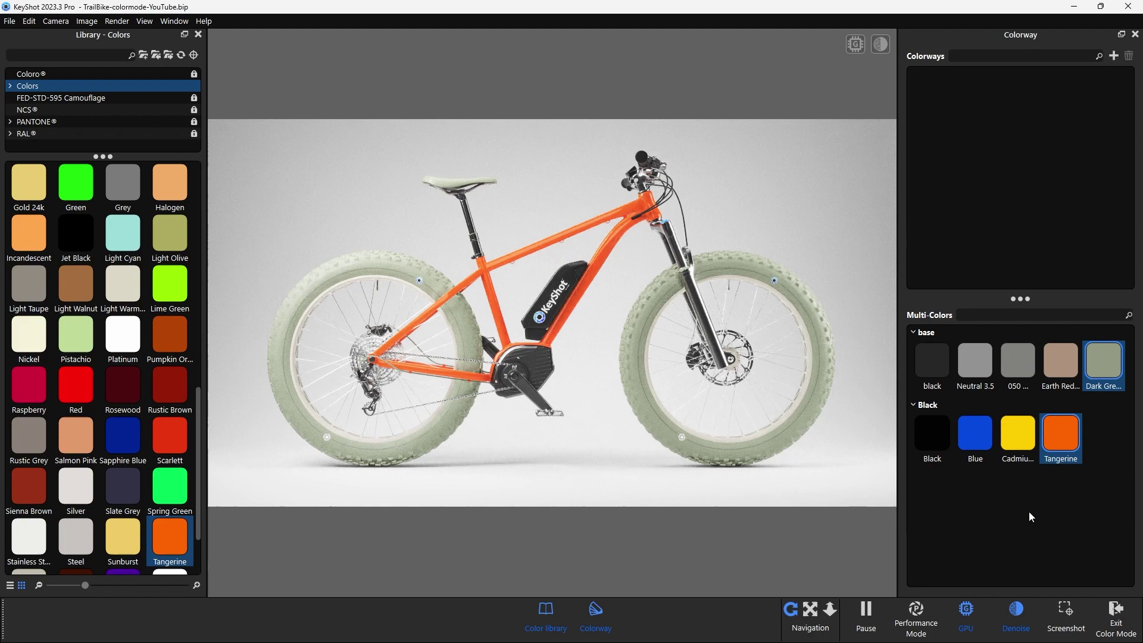
pyautogui.moveTo(1104, 363); pyautogui.dragTo(1107, 469)
pyautogui.click(1107, 440)
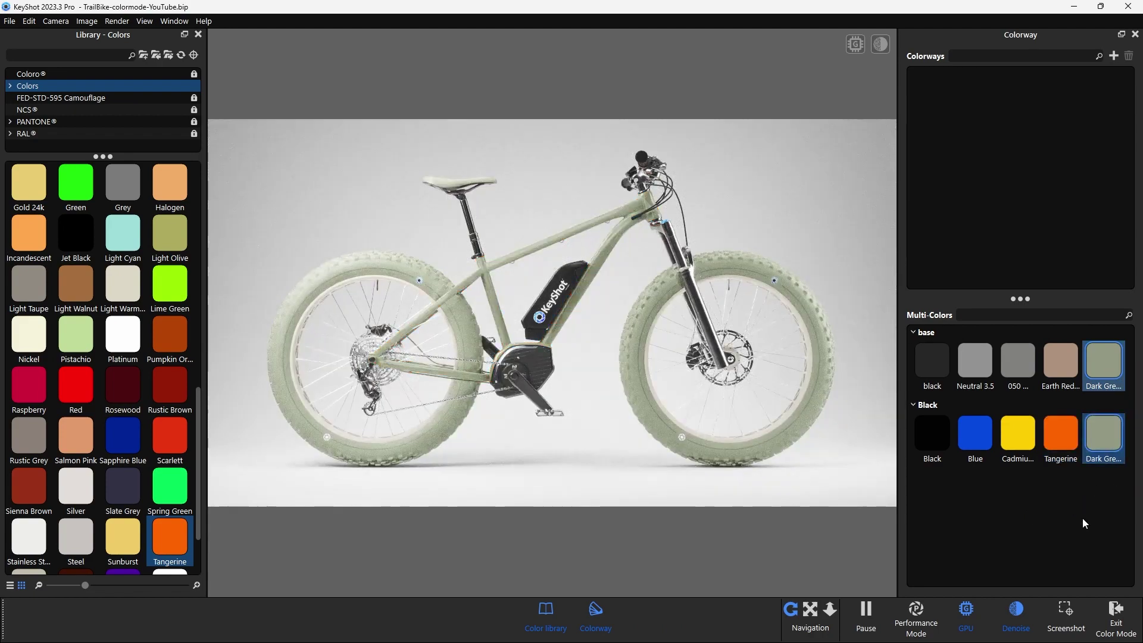
pyautogui.rightClick(1106, 440)
pyautogui.click(1017, 434)
pyautogui.rightClick(1019, 434)
pyautogui.click(1034, 448)
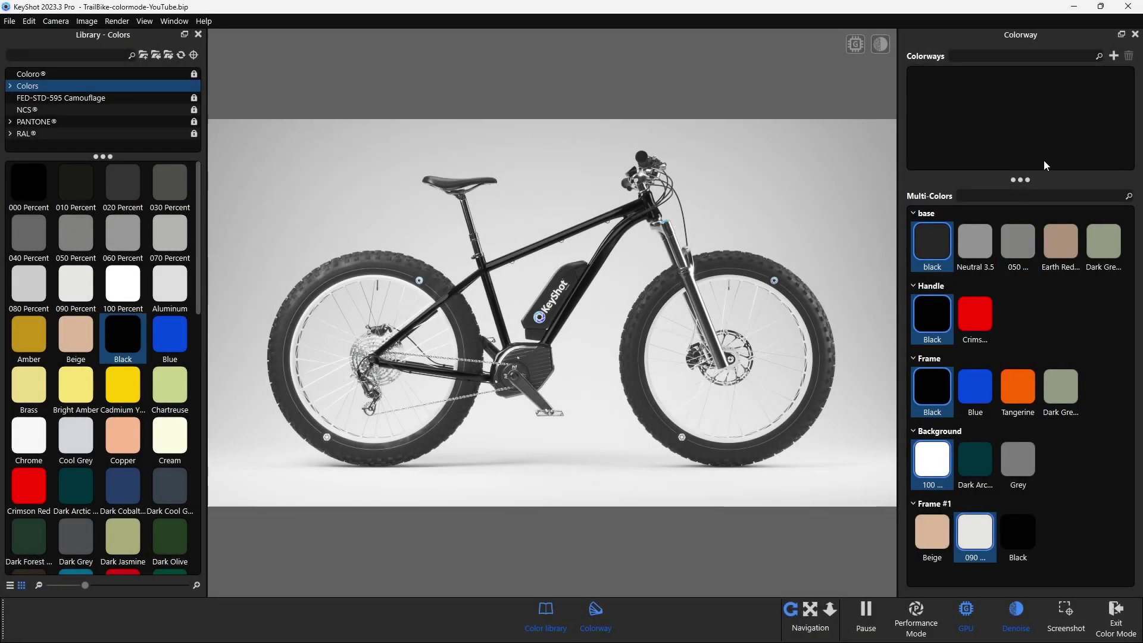
# Set Earth Red tires, Crimson grips, Tangerine frame and black rims, and save as a colorway.
pyautogui.click(1065, 247)
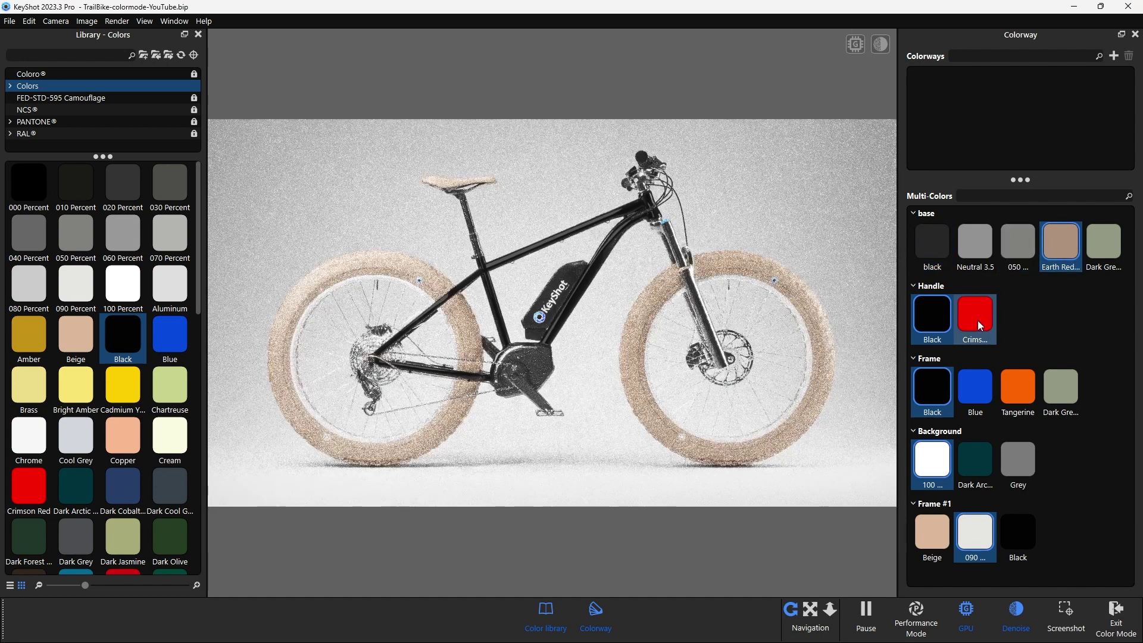
pyautogui.click(979, 324)
pyautogui.click(1024, 405)
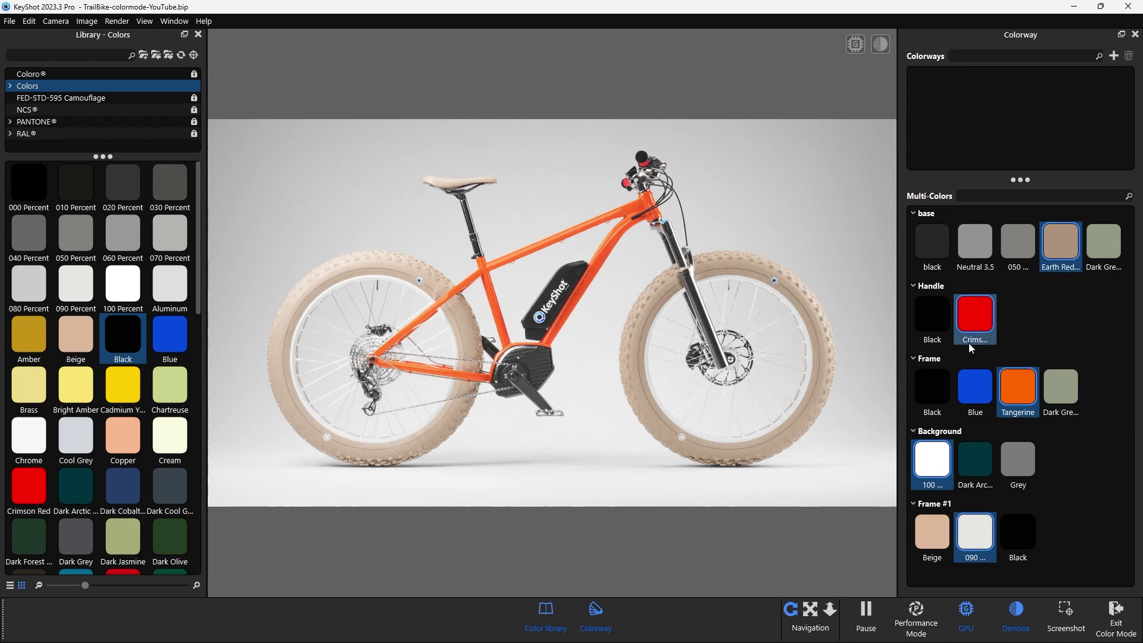
pyautogui.click(1018, 535)
pyautogui.click(1113, 55)
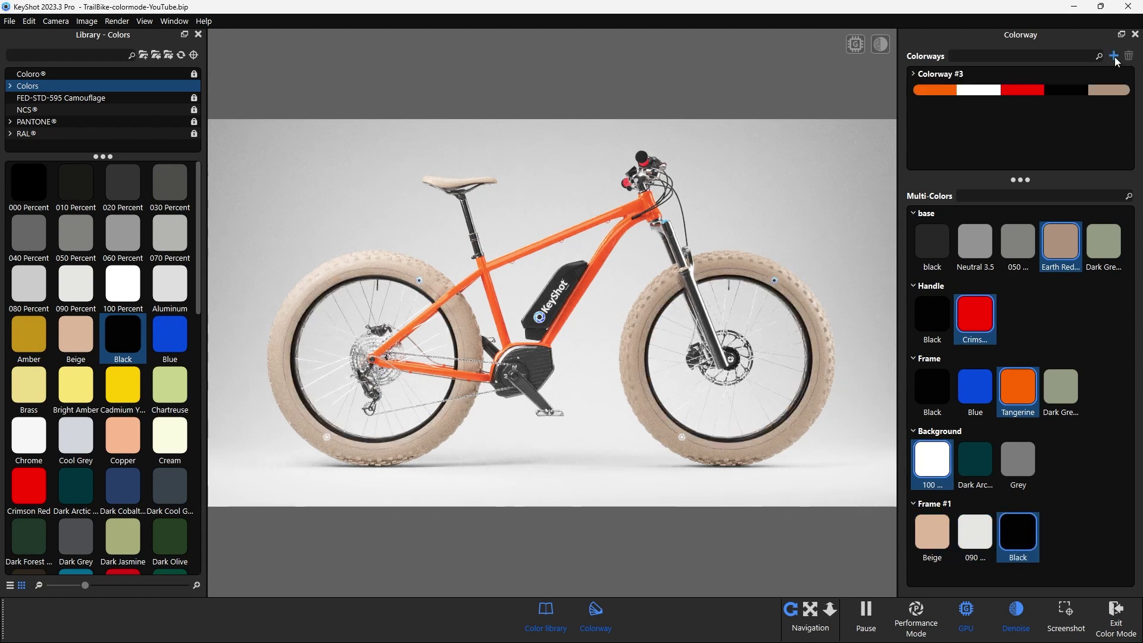
# Rename the new colorway to 'Orange-earth'.
pyautogui.rightClick(945, 80)
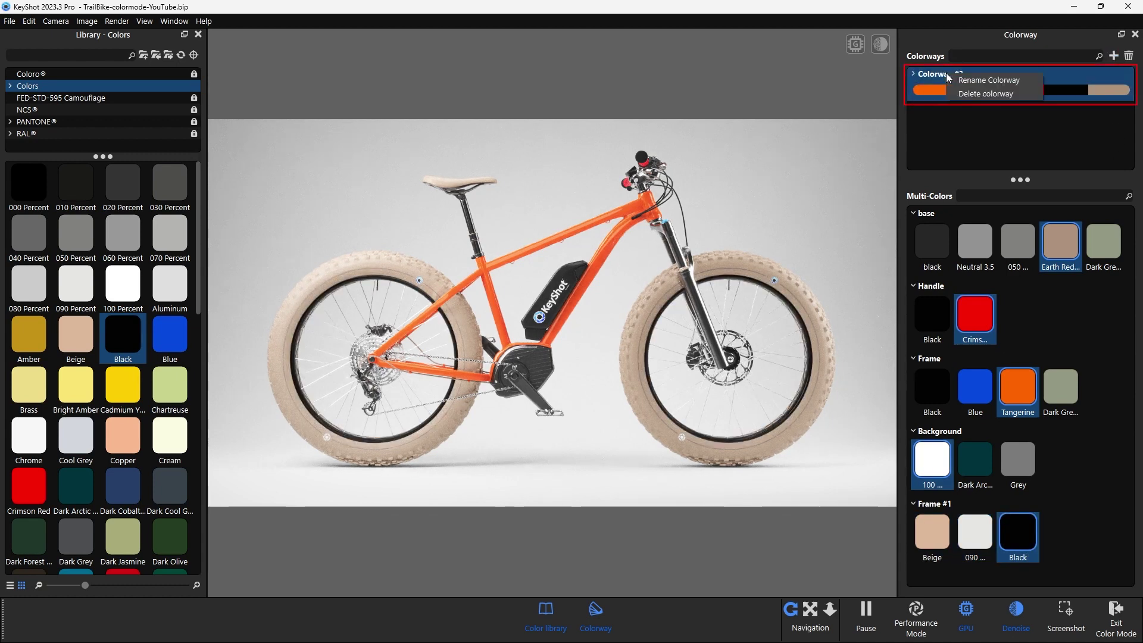
pyautogui.click(964, 82)
pyautogui.write('Orange-earth')
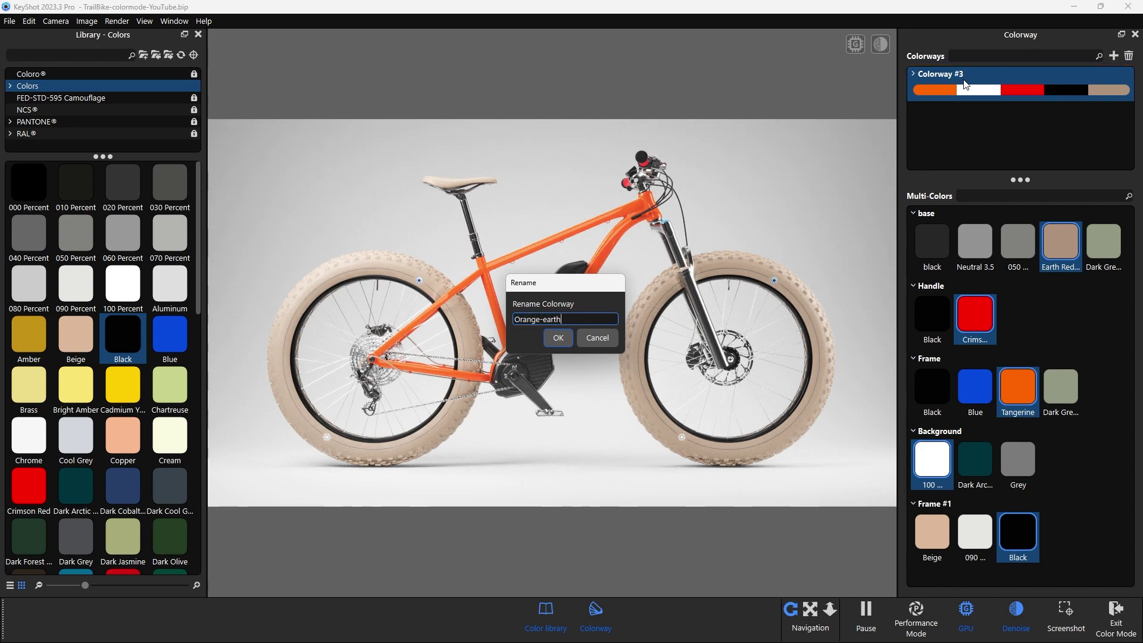
pyautogui.click(558, 338)
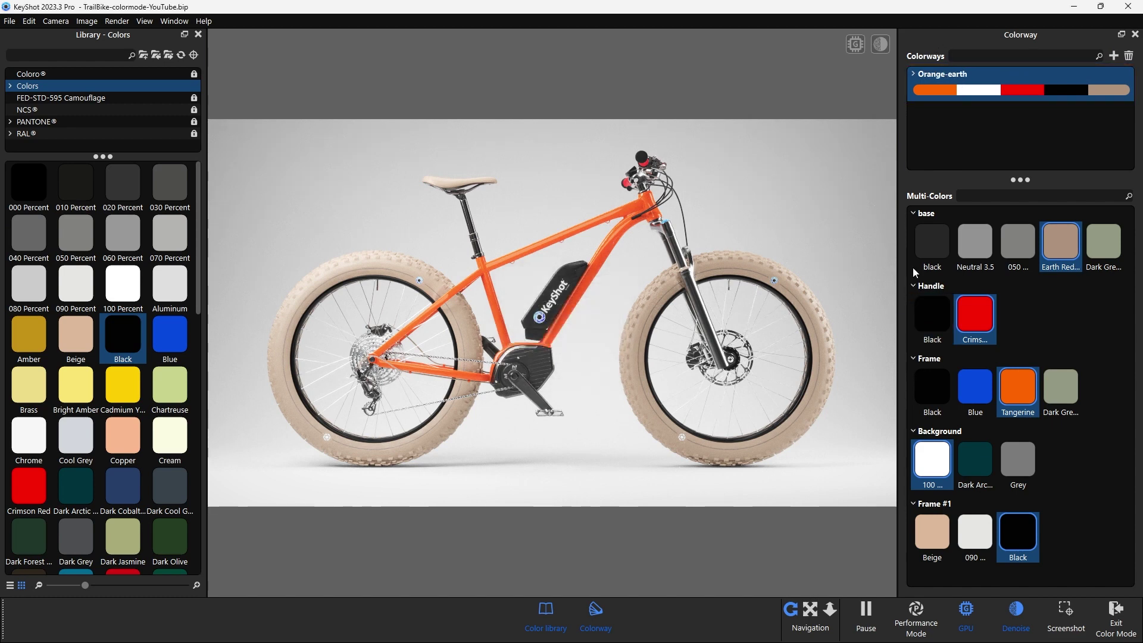
# Make the handles and frame black and save it as a colorway named 'black'.
pyautogui.click(933, 314)
pyautogui.click(931, 380)
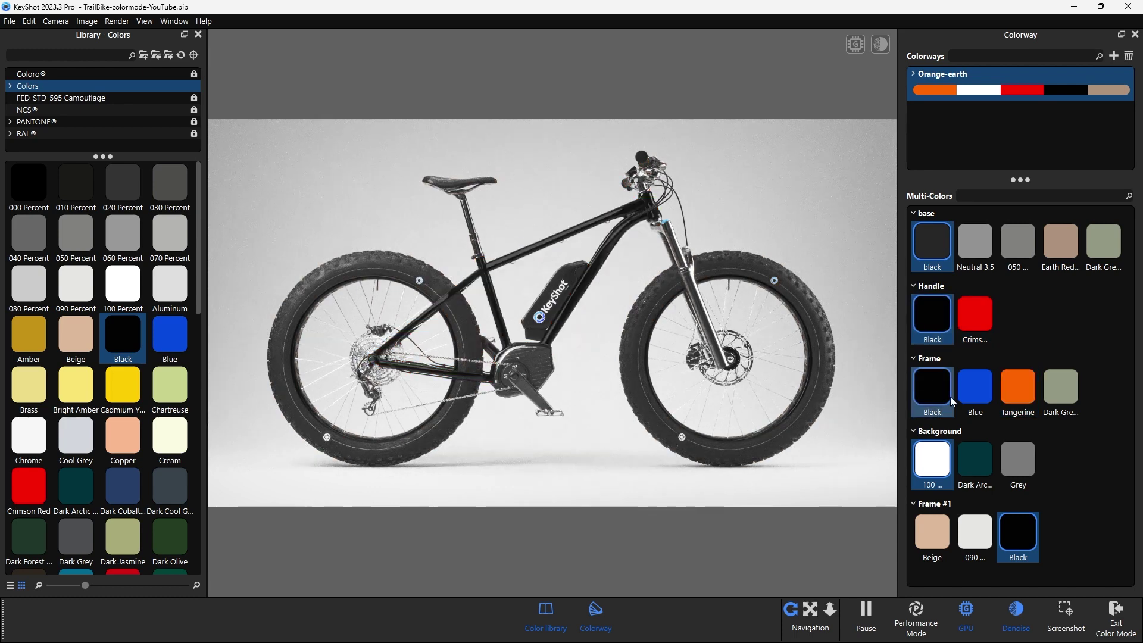
pyautogui.click(1113, 55)
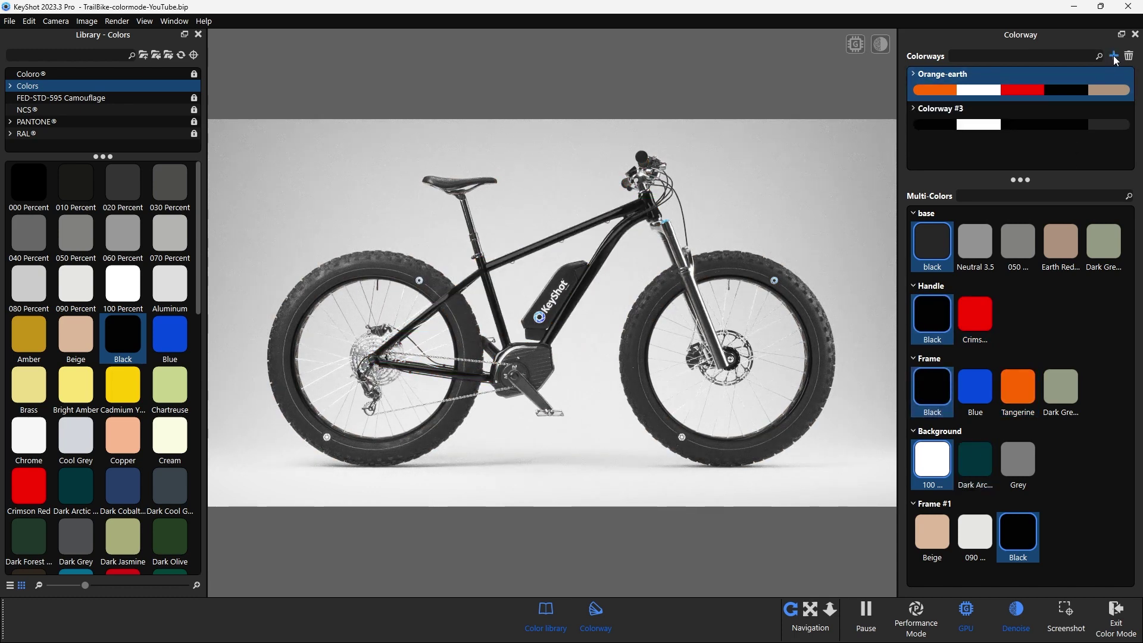
pyautogui.click(940, 111)
pyautogui.rightClick(941, 113)
pyautogui.click(953, 116)
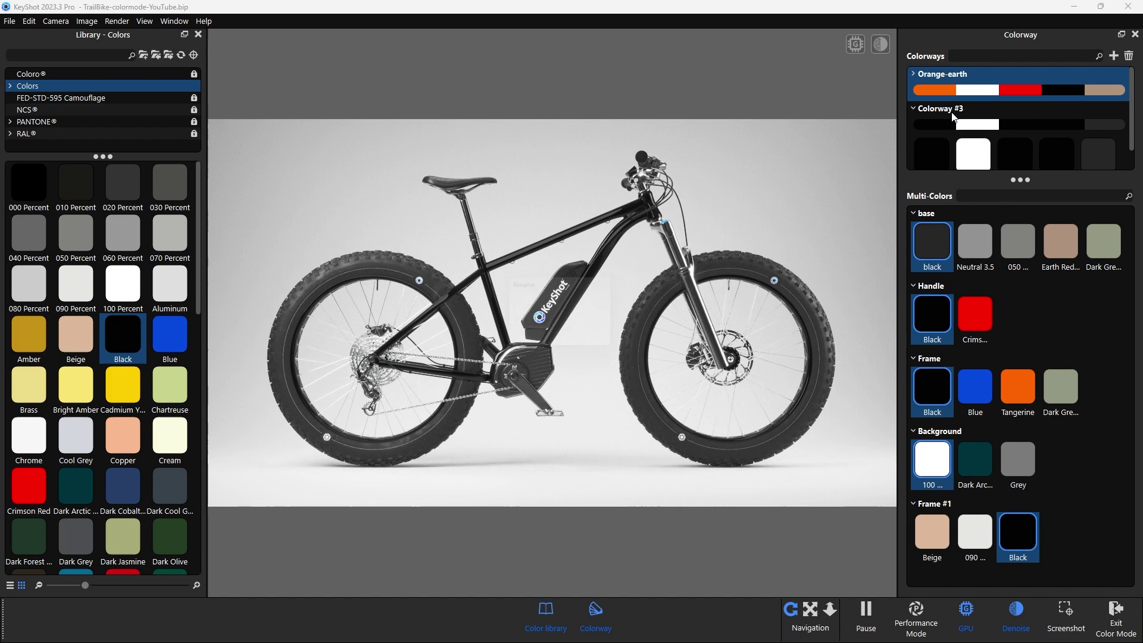
pyautogui.press('Return')
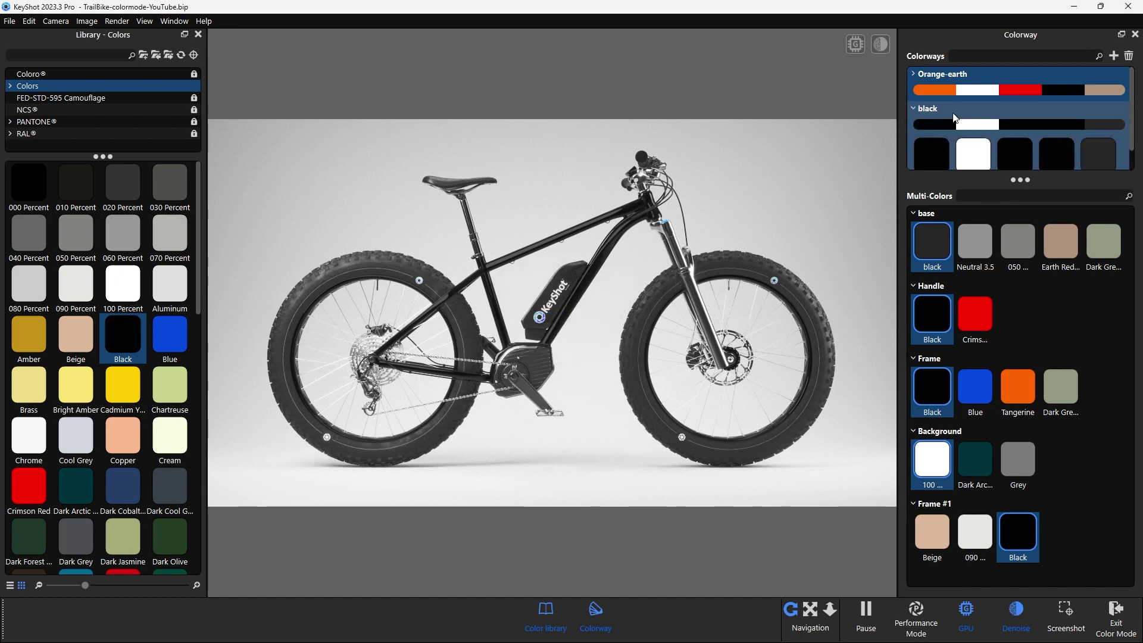
pyautogui.click(913, 109)
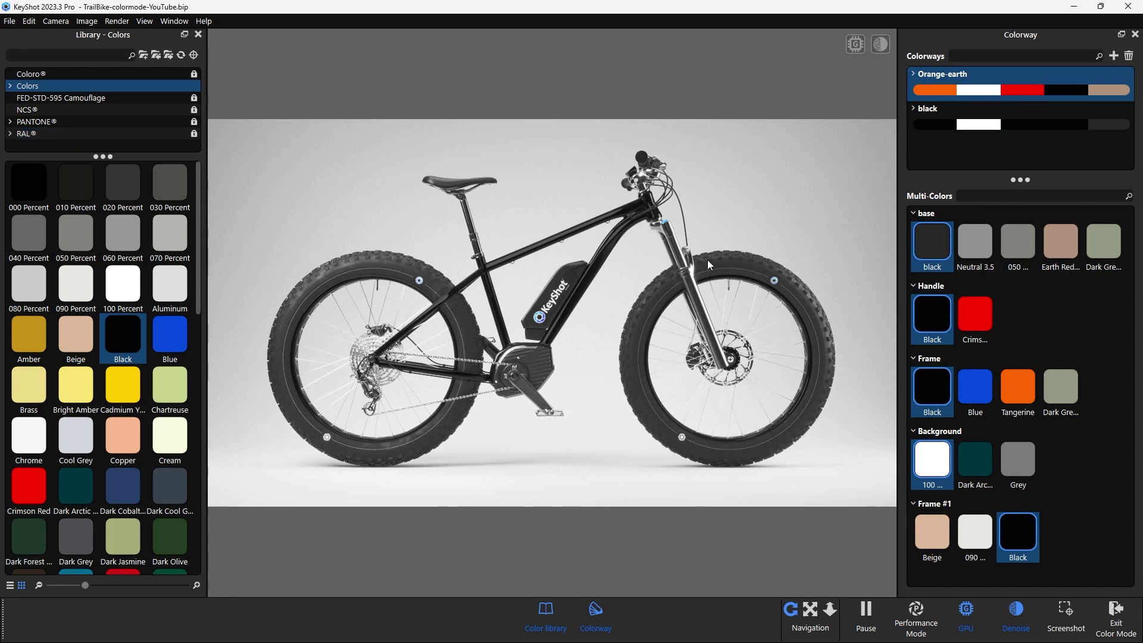
# Save Earth Red tyres, Tangerine frame, Dark Arctic background, 090 rims as 'Orange-earth-dark', then reapply Orange-earth.
pyautogui.click(1061, 246)
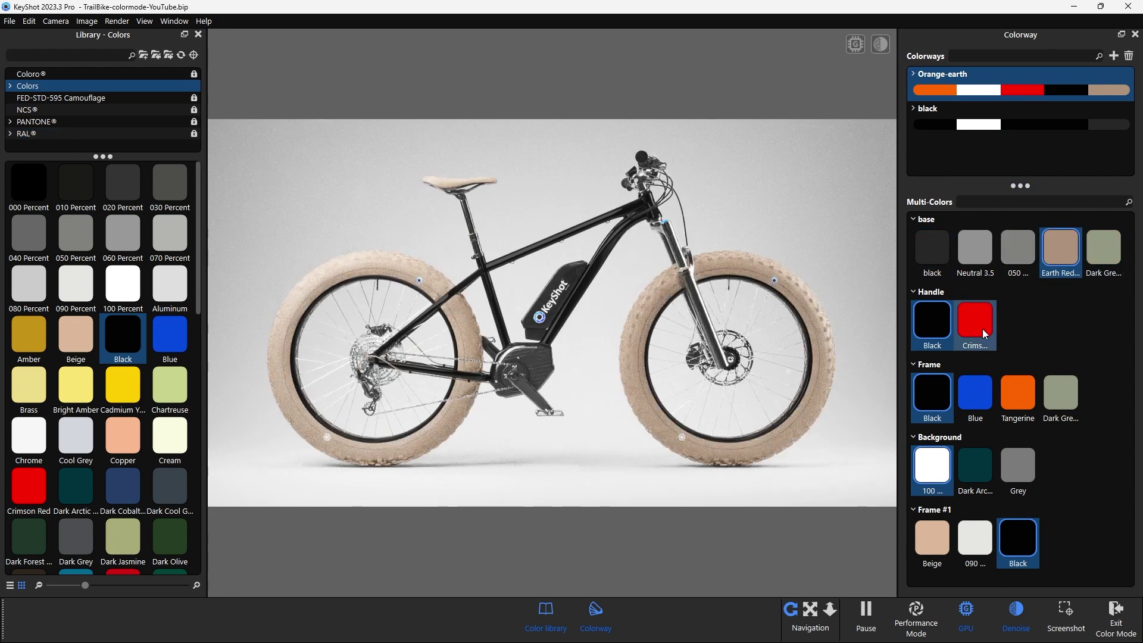
pyautogui.click(975, 393)
pyautogui.click(975, 465)
pyautogui.click(979, 548)
pyautogui.click(1018, 397)
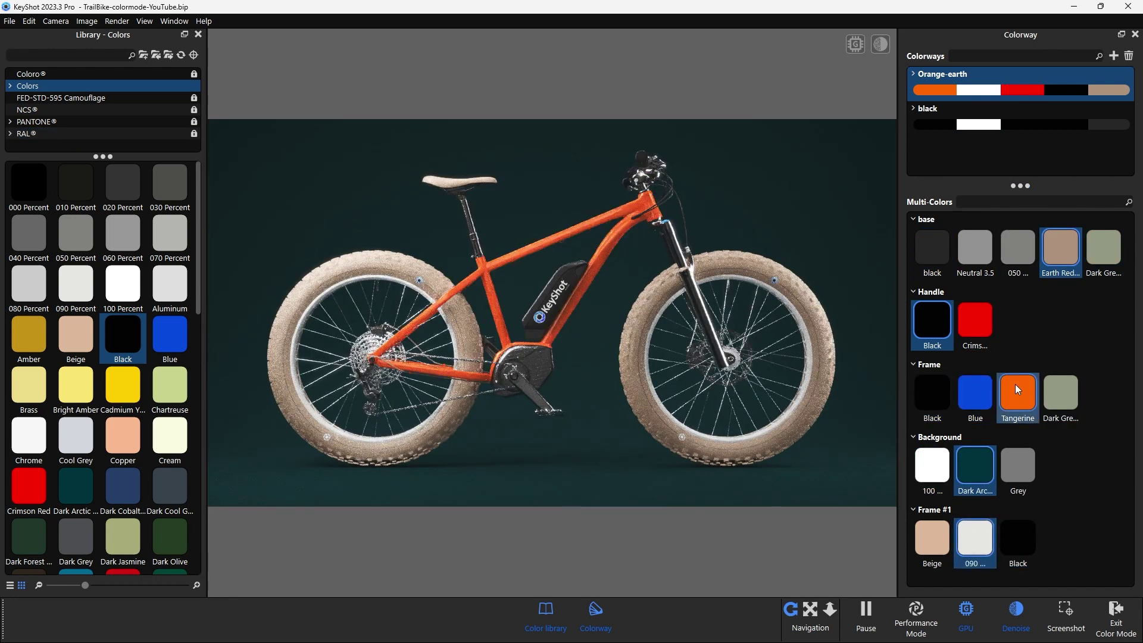
pyautogui.click(1113, 56)
pyautogui.doubleClick(951, 153)
pyautogui.write('Pra')
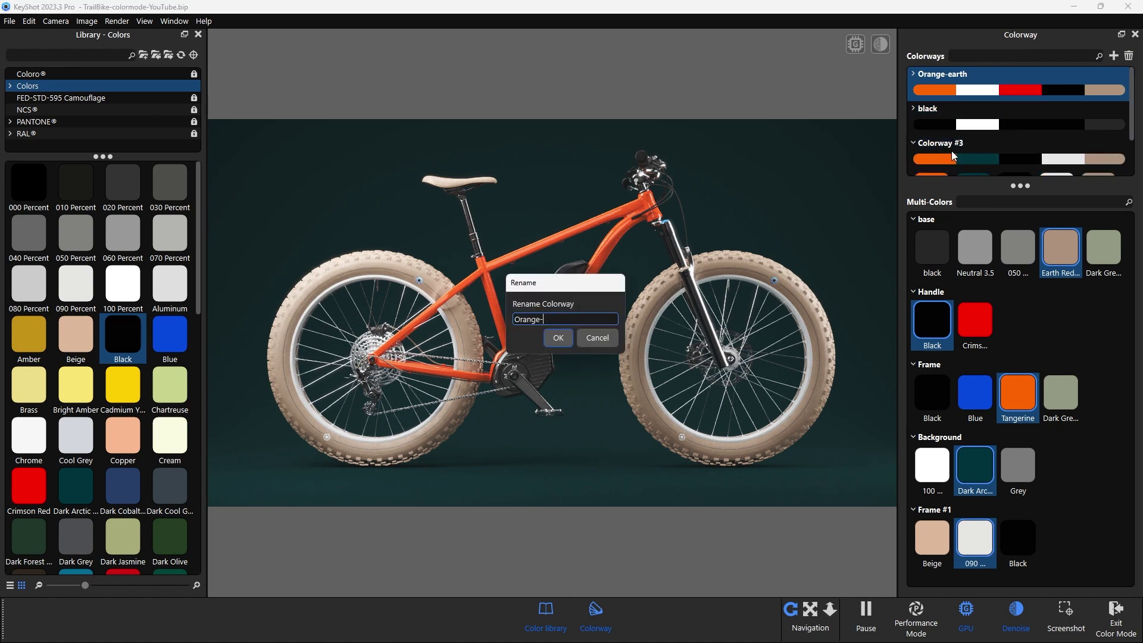
pyautogui.write('dark')
pyautogui.press('Return')
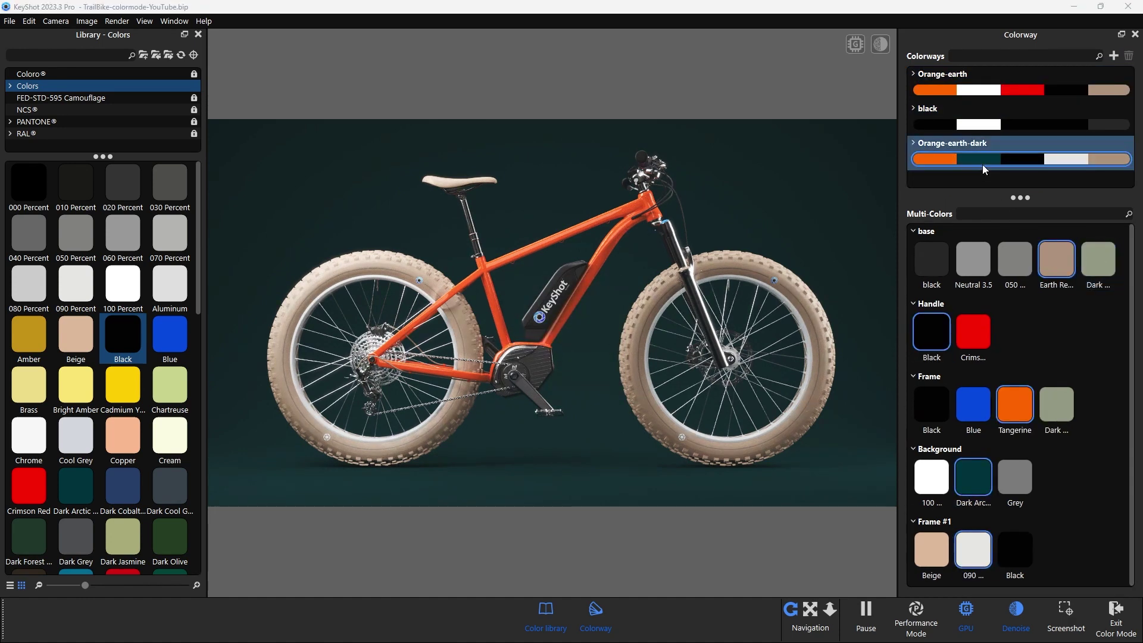
pyautogui.click(975, 125)
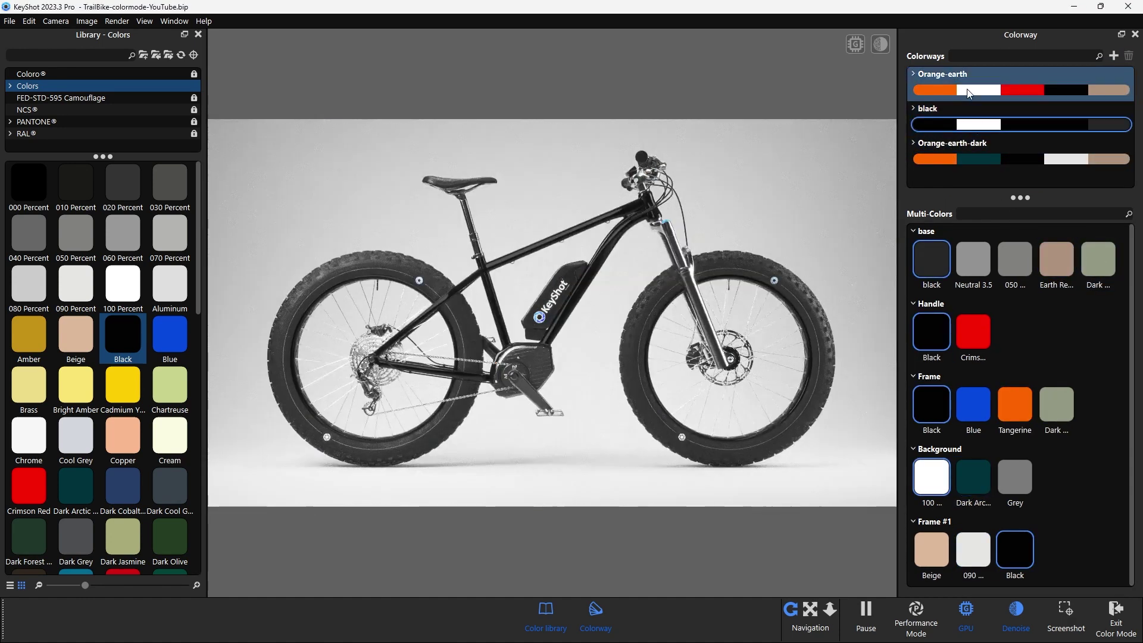
pyautogui.click(976, 90)
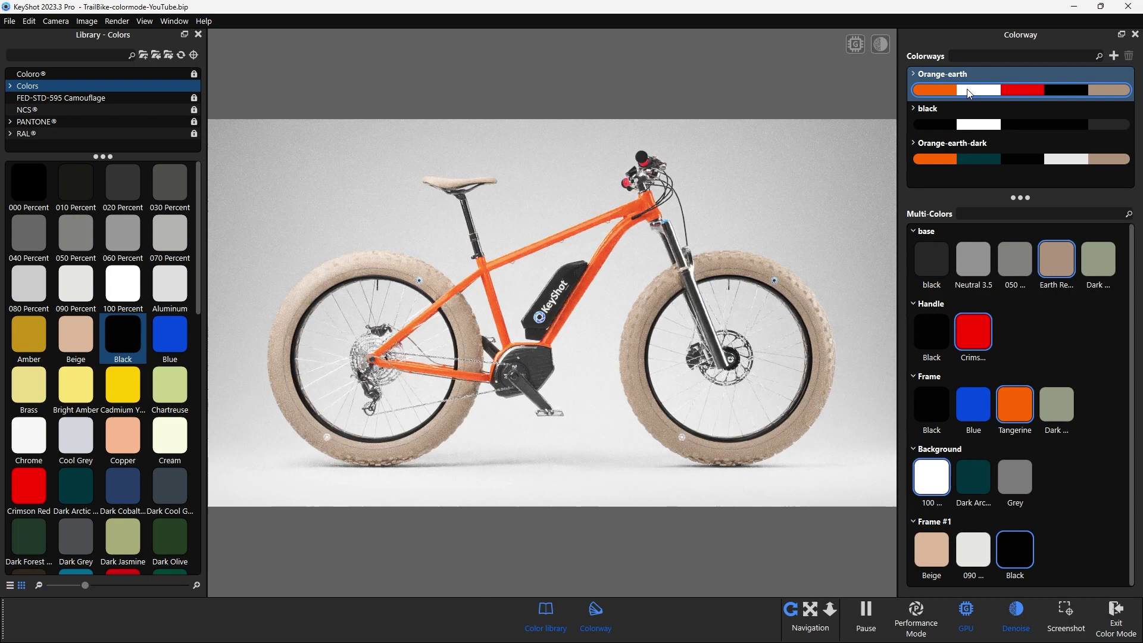
# Add the Active Colorway token to the custom render output file-name preset.
pyautogui.click(1115, 612)
pyautogui.click(776, 613)
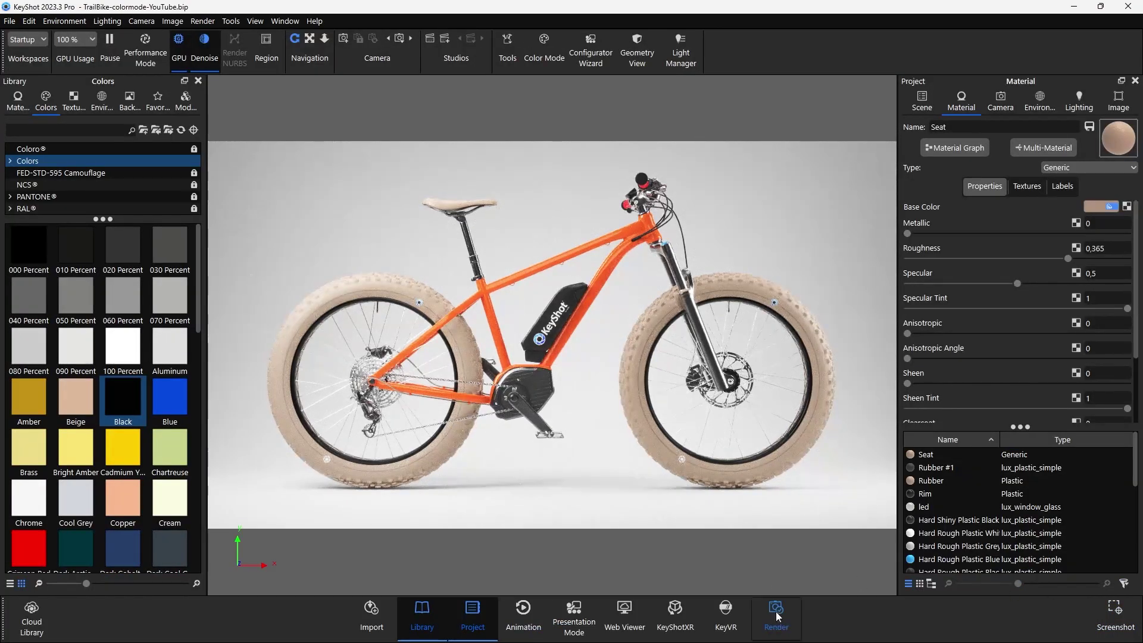
pyautogui.click(733, 219)
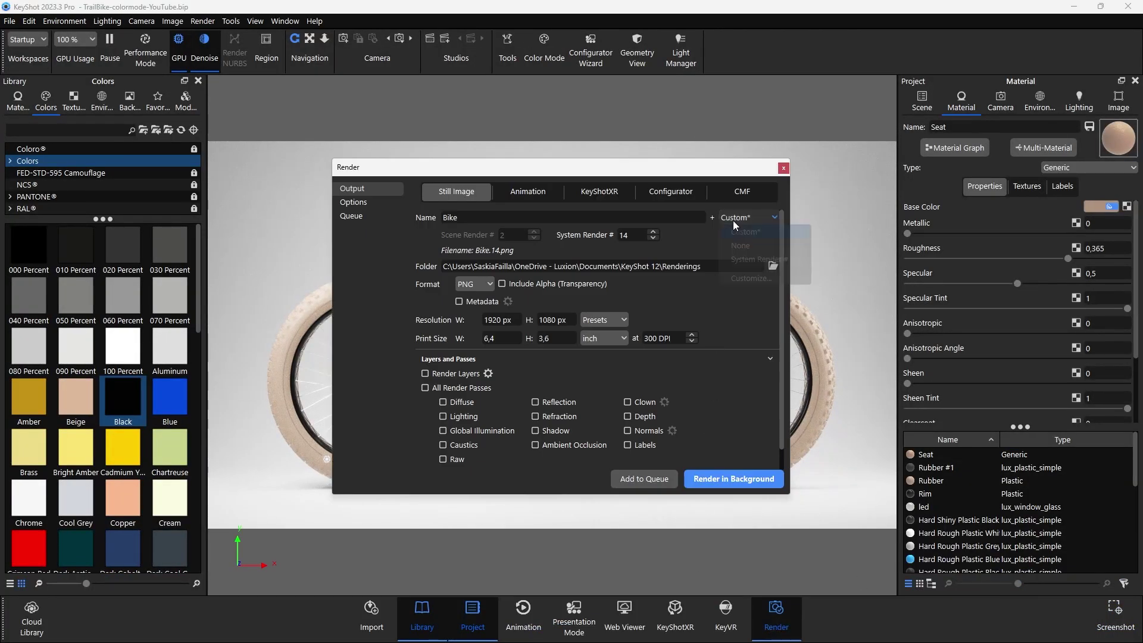
pyautogui.click(736, 280)
pyautogui.click(494, 323)
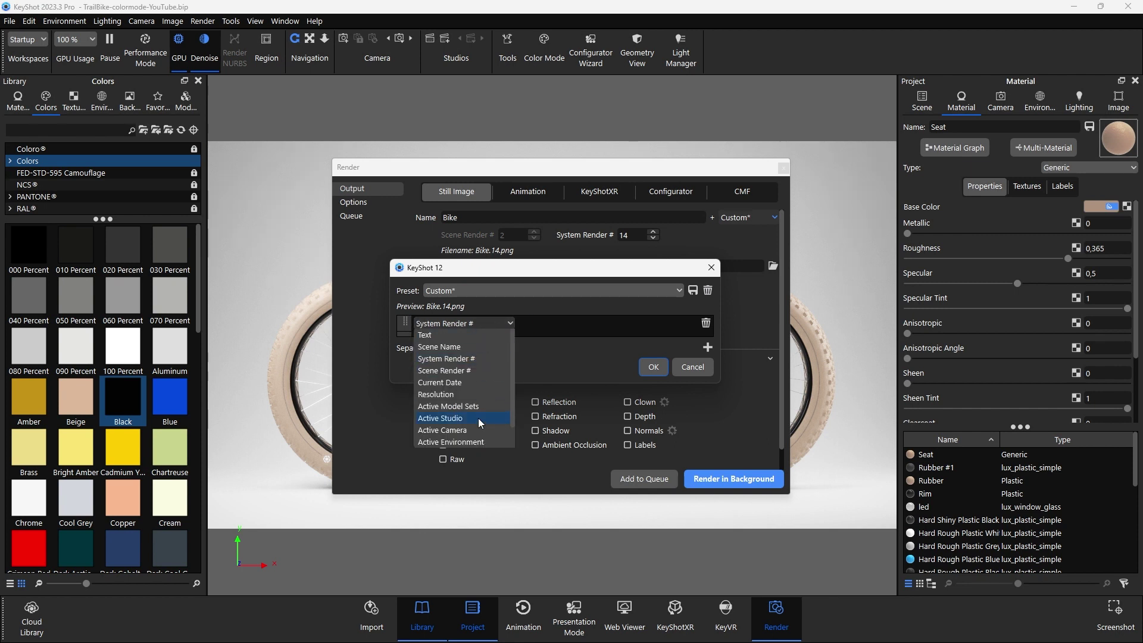
pyautogui.click(470, 444)
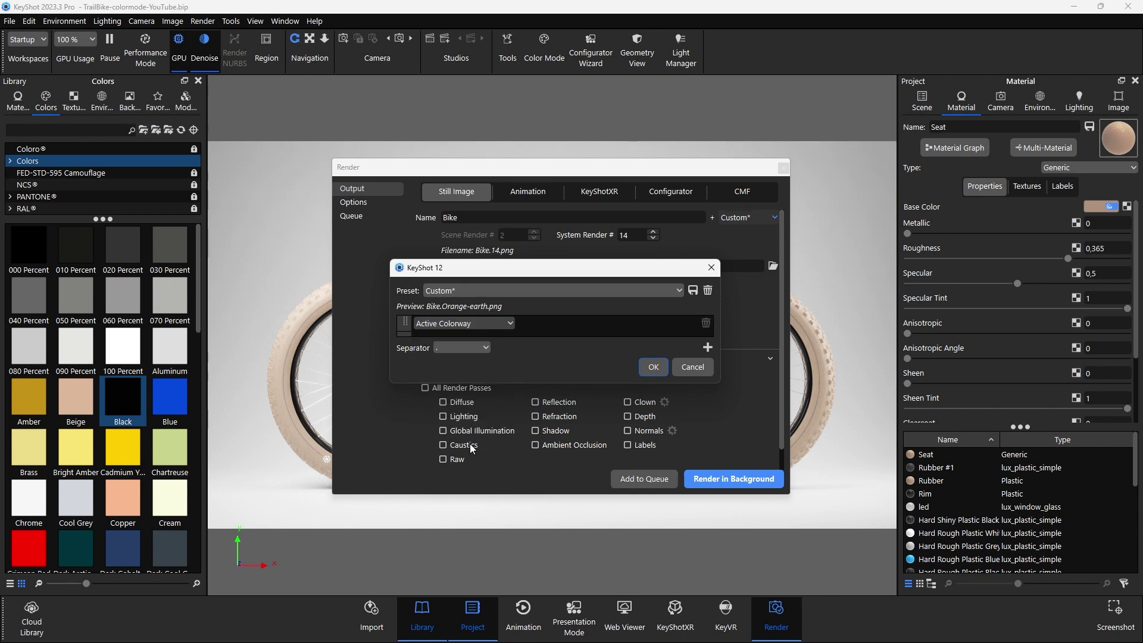
pyautogui.click(642, 364)
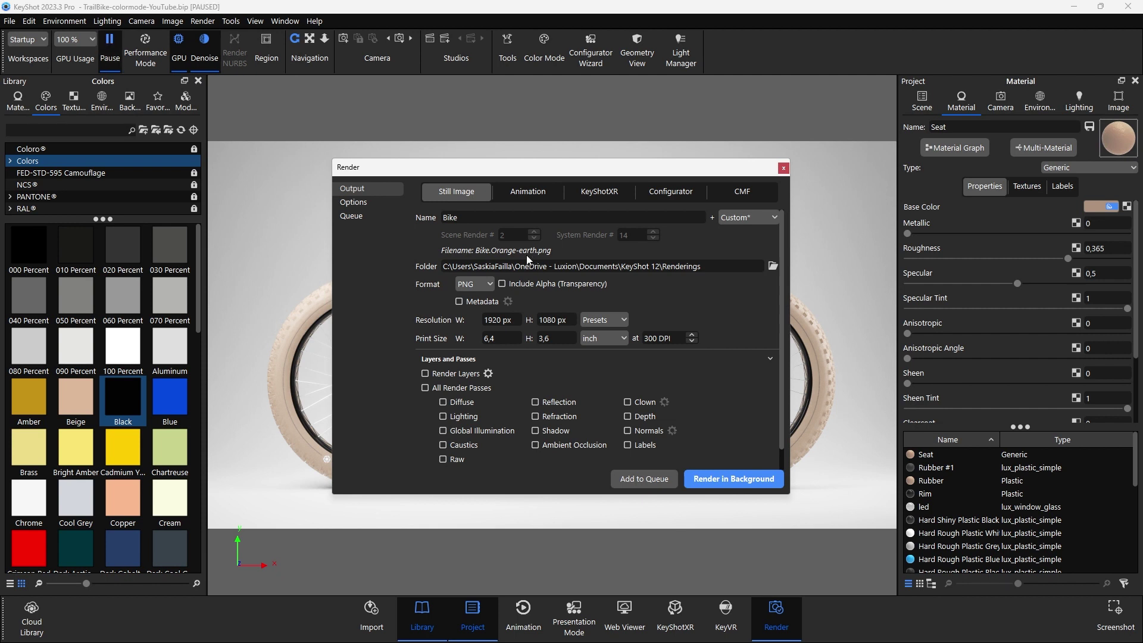
# Add the three colorways to the render queue as separate, ungrouped jobs.
pyautogui.click(376, 214)
pyautogui.click(713, 364)
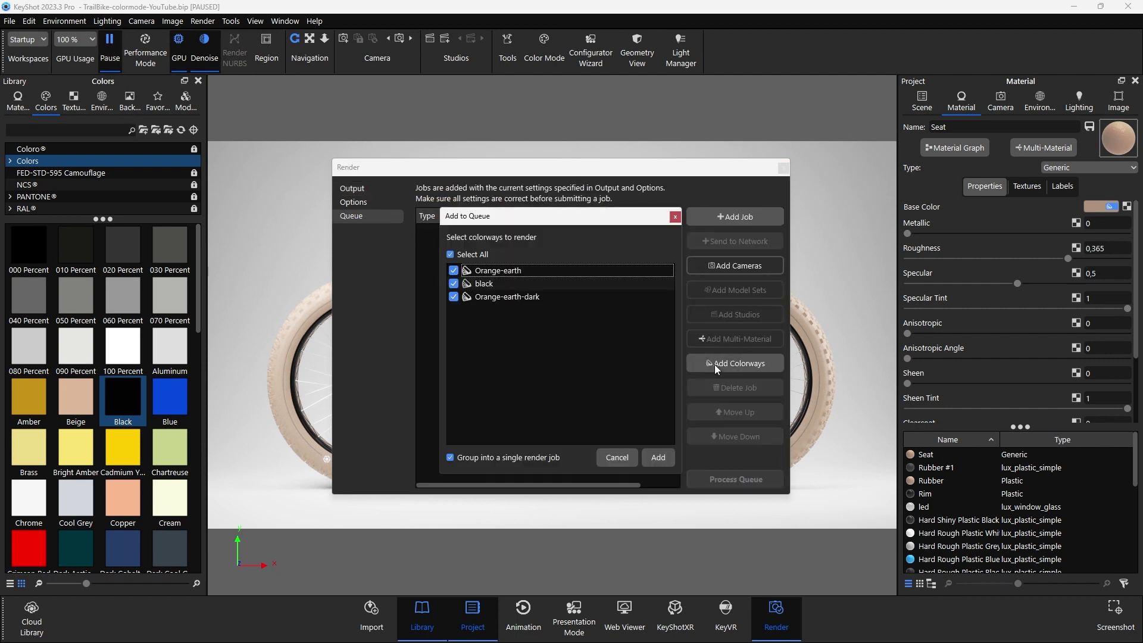
pyautogui.click(451, 457)
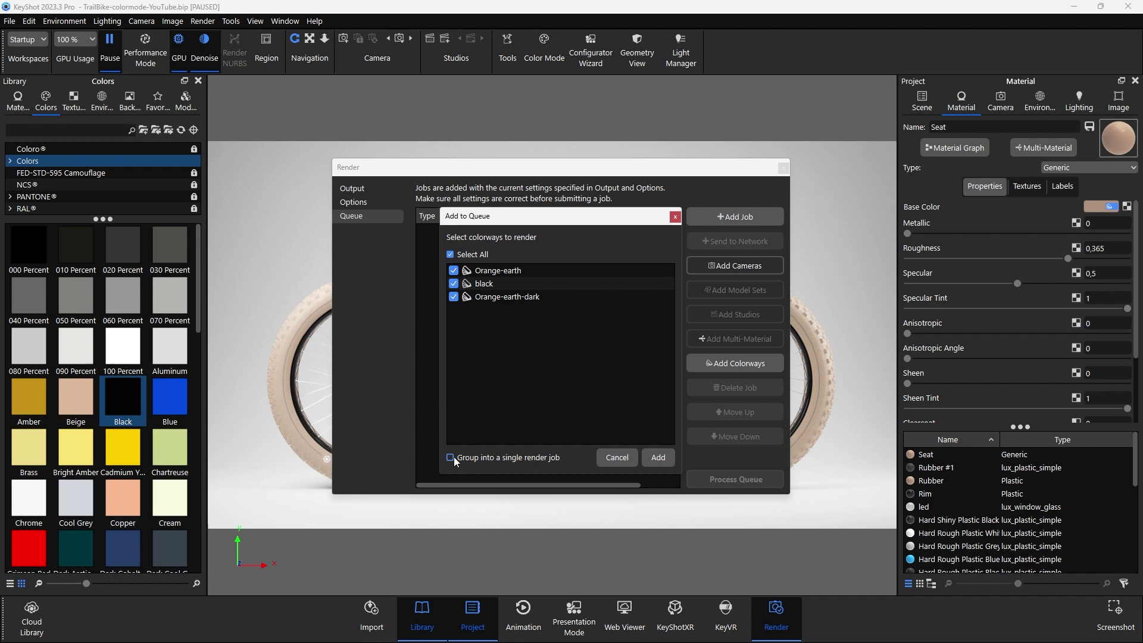
pyautogui.click(657, 458)
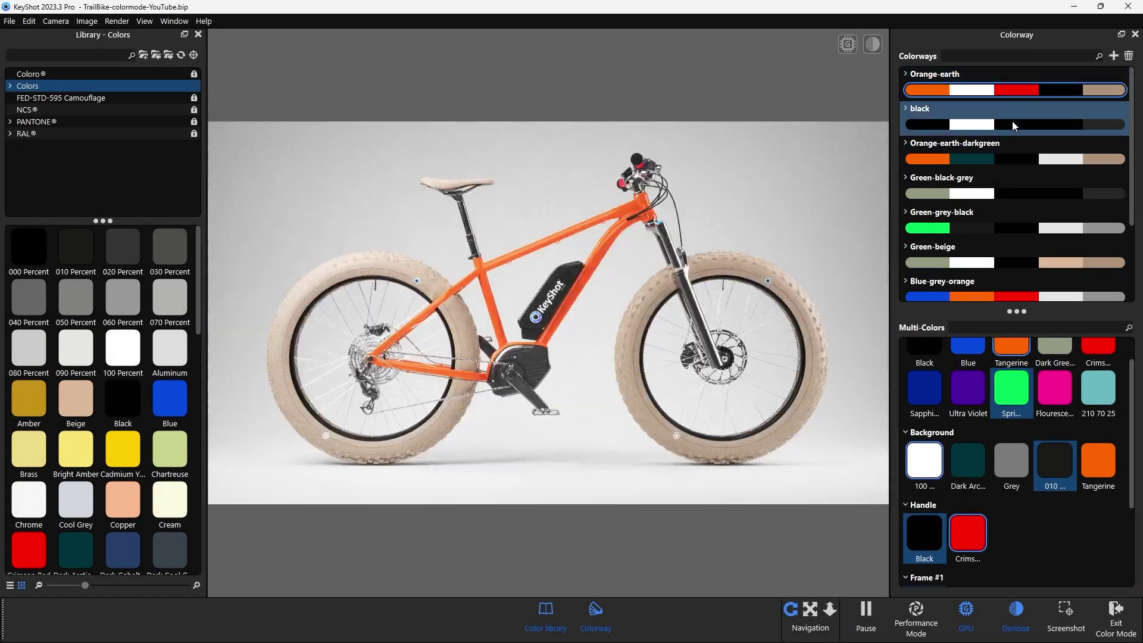
# Apply the black, Orange-earth-darkgreen, Green-black-grey, Green-grey-black, Green-beige, Blue-grey-orange and All-black colorways in turn.
pyautogui.click(1014, 124)
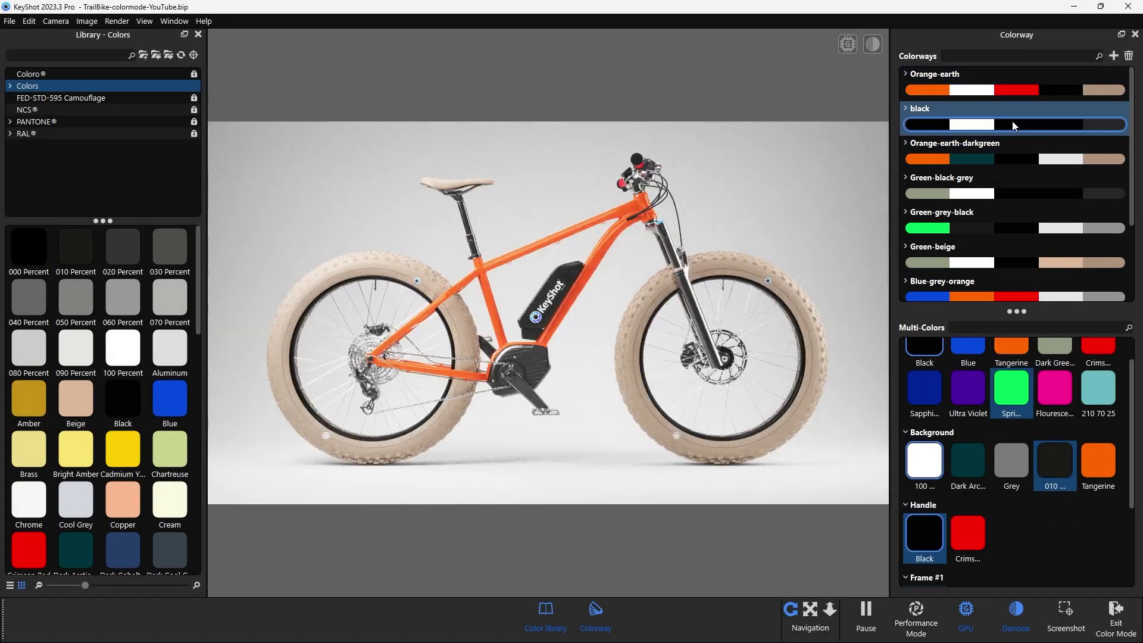
pyautogui.click(1011, 156)
pyautogui.click(1028, 194)
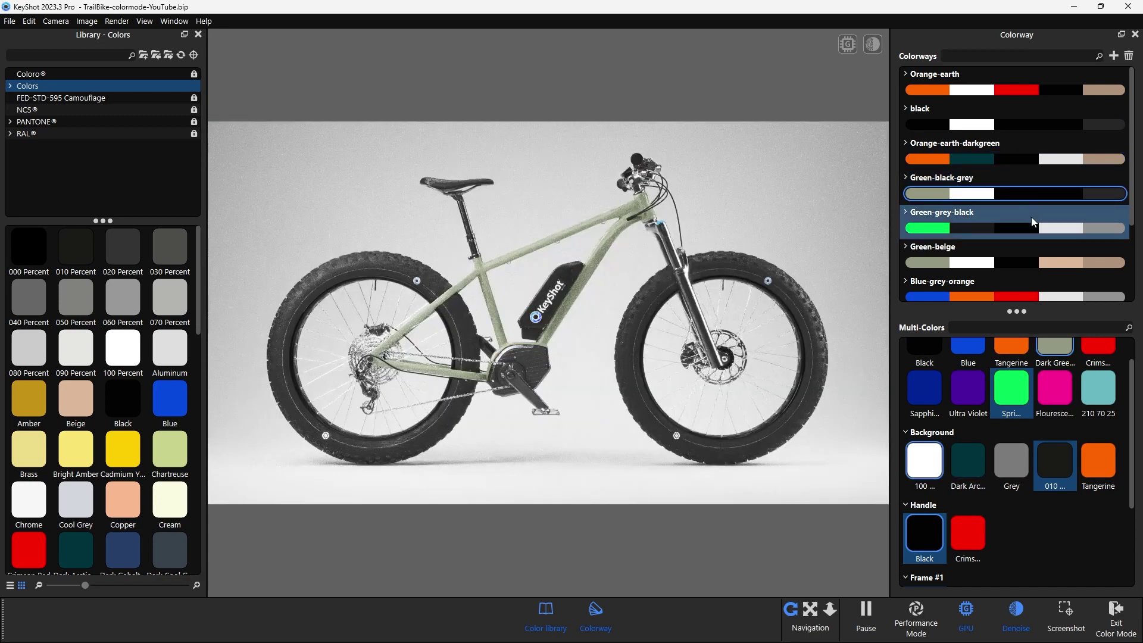
pyautogui.click(1031, 216)
pyautogui.scroll(-1, 1042, 226)
pyautogui.click(1042, 228)
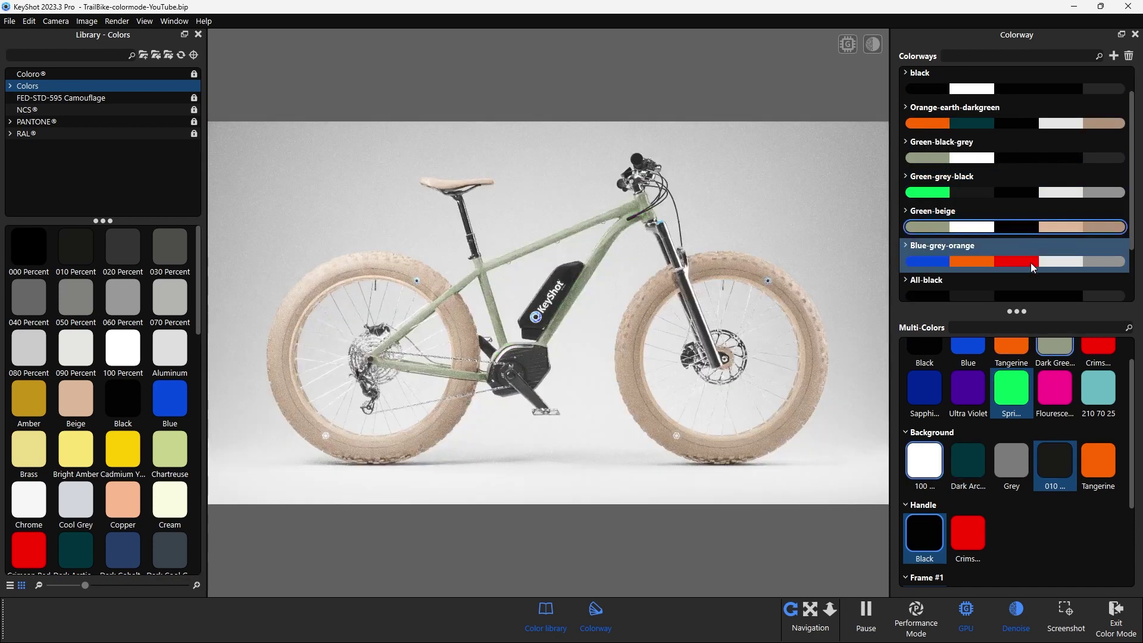
pyautogui.click(1030, 263)
pyautogui.scroll(-1, 1035, 262)
pyautogui.click(1042, 259)
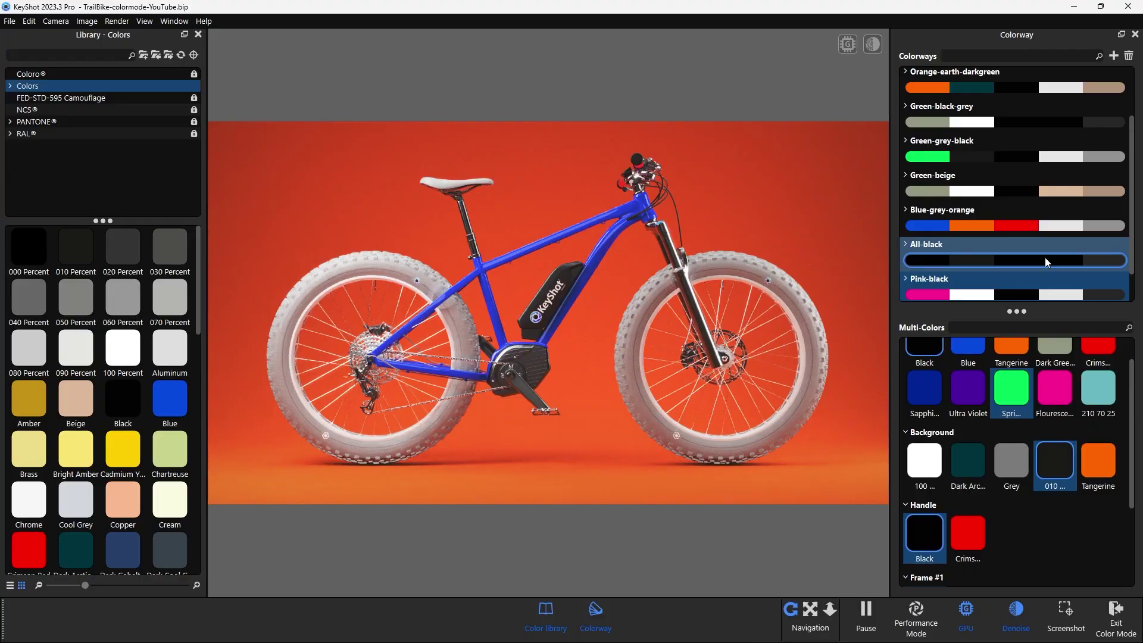